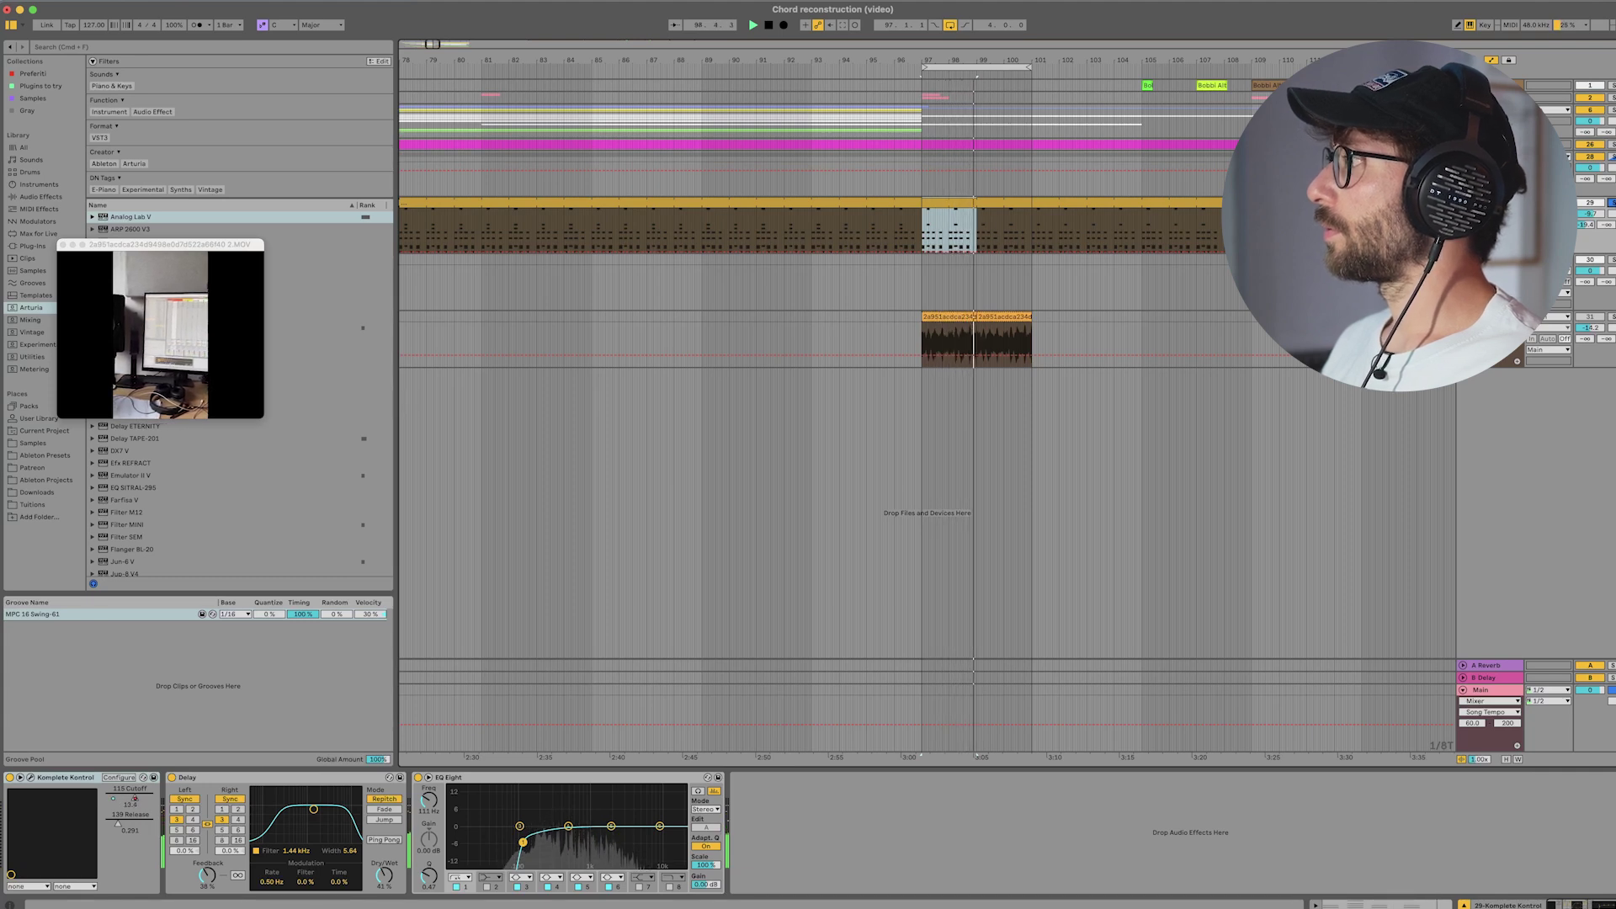
Solo the reference audio track below the synth and play the looped section starting at bar 97
{"action": "left_click", "coordinate": [814, 99]}
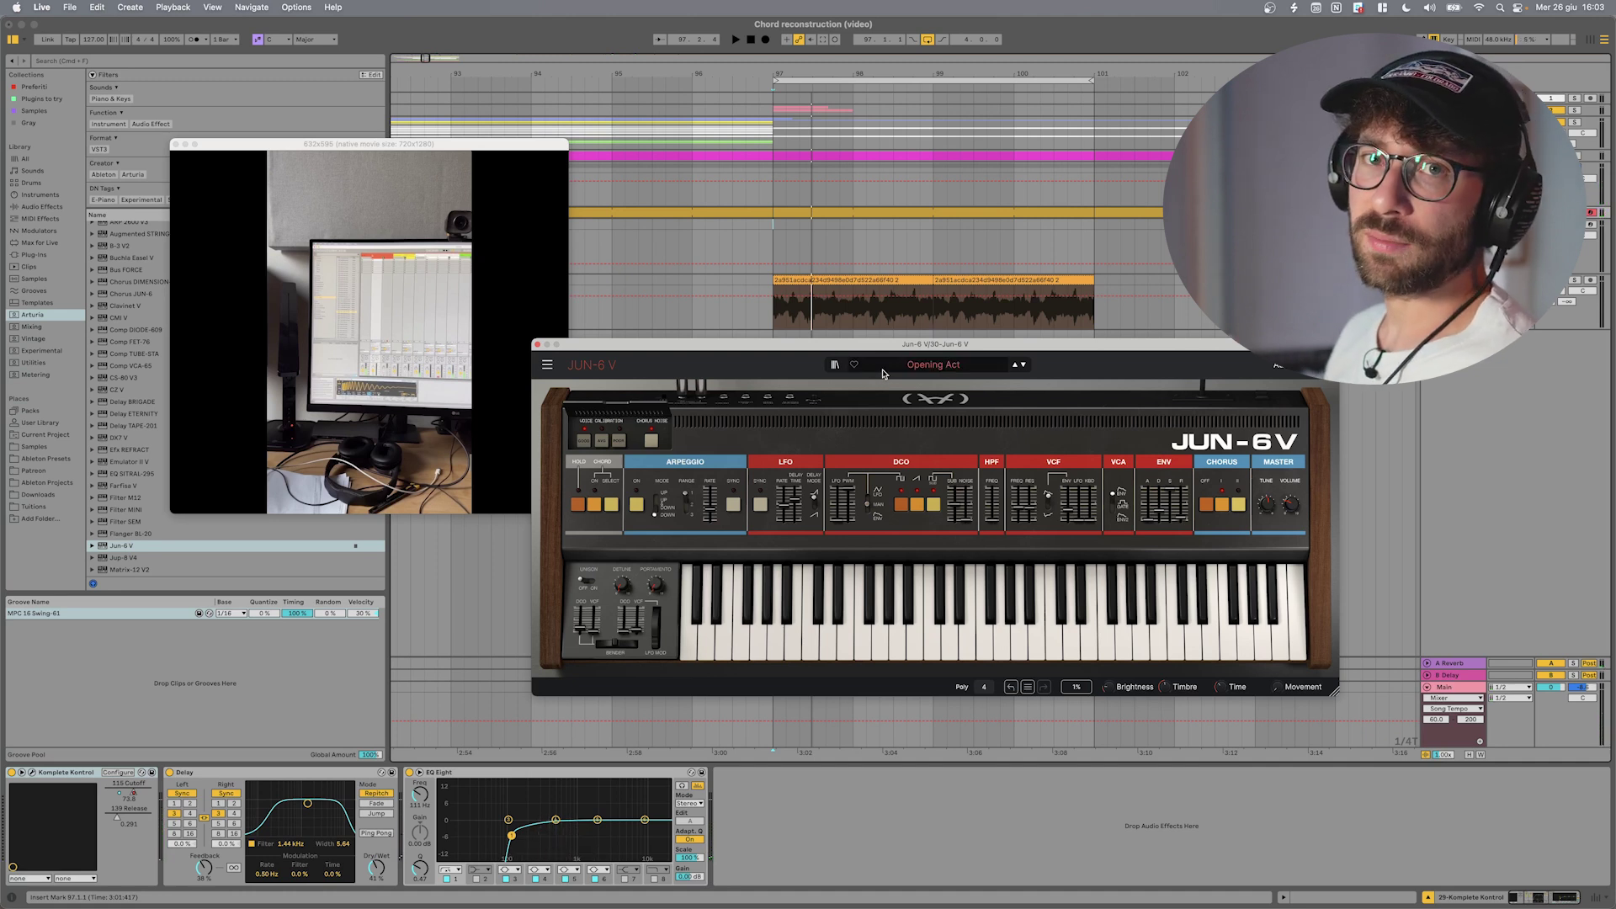
{"action": "left_click", "coordinate": [1576, 279]}
{"action": "key", "text": "space"}
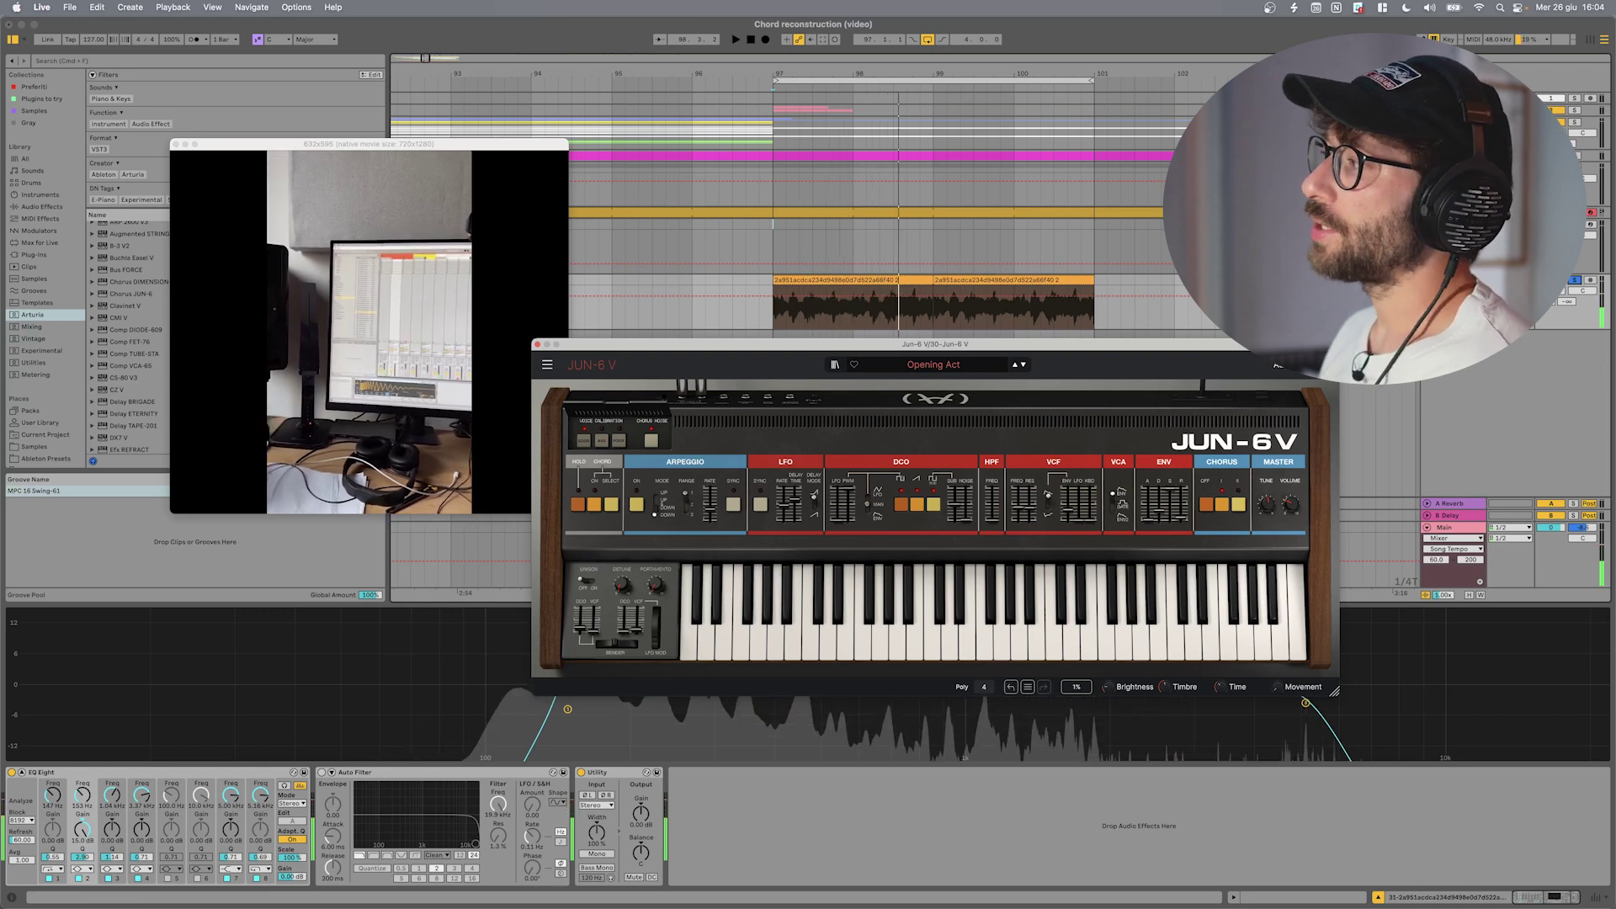
{"action": "left_click", "coordinate": [1576, 156]}
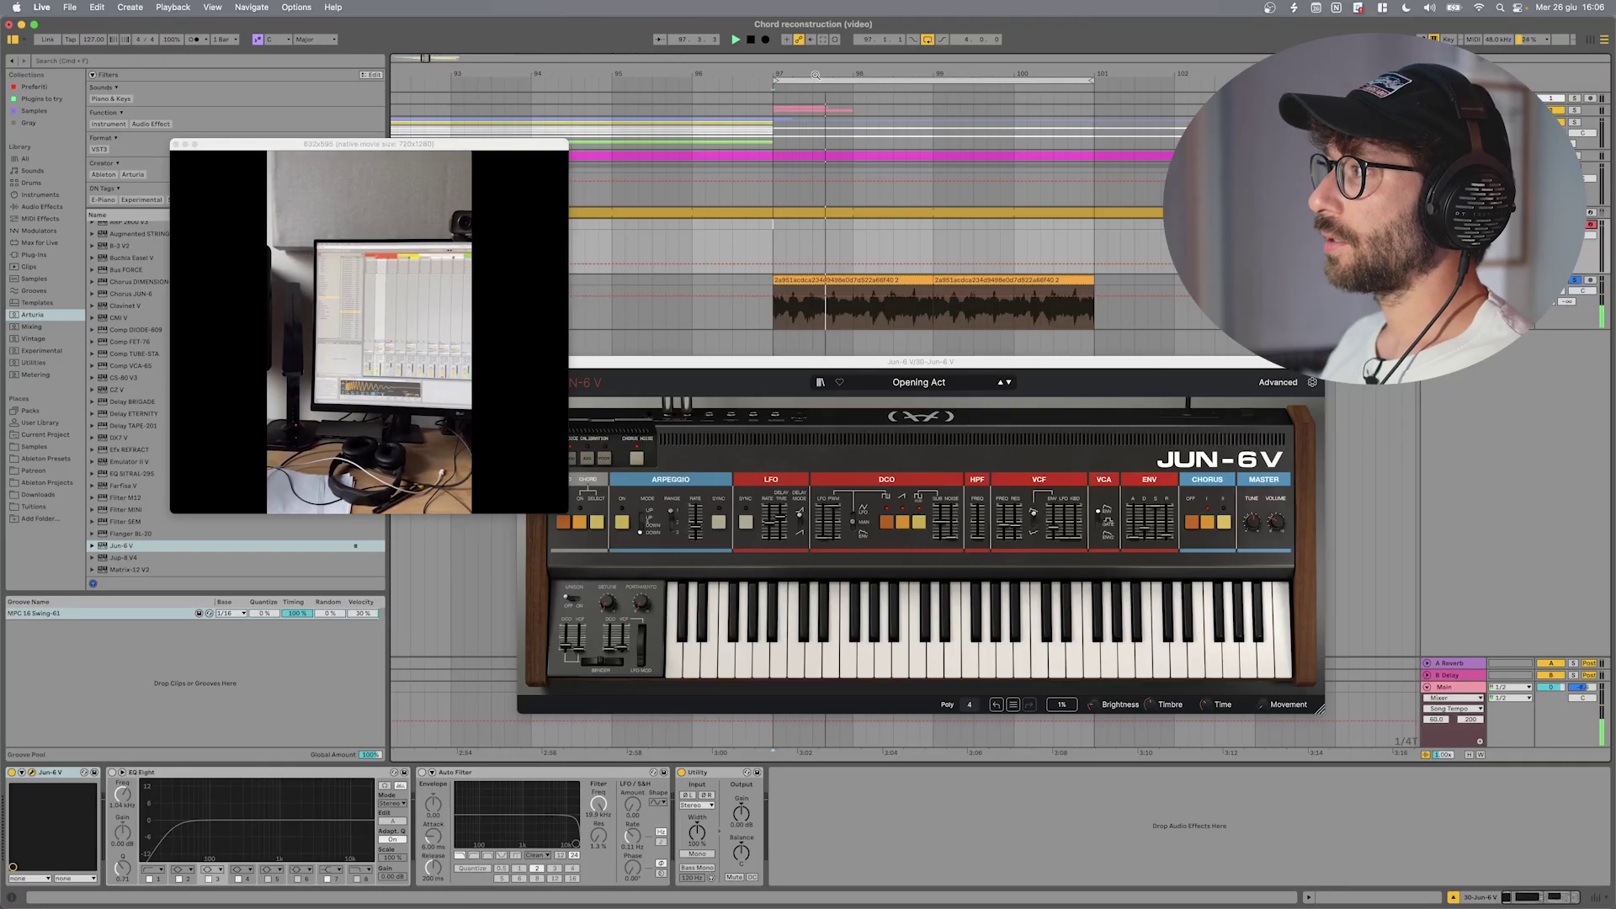
{"action": "key", "text": "space"}
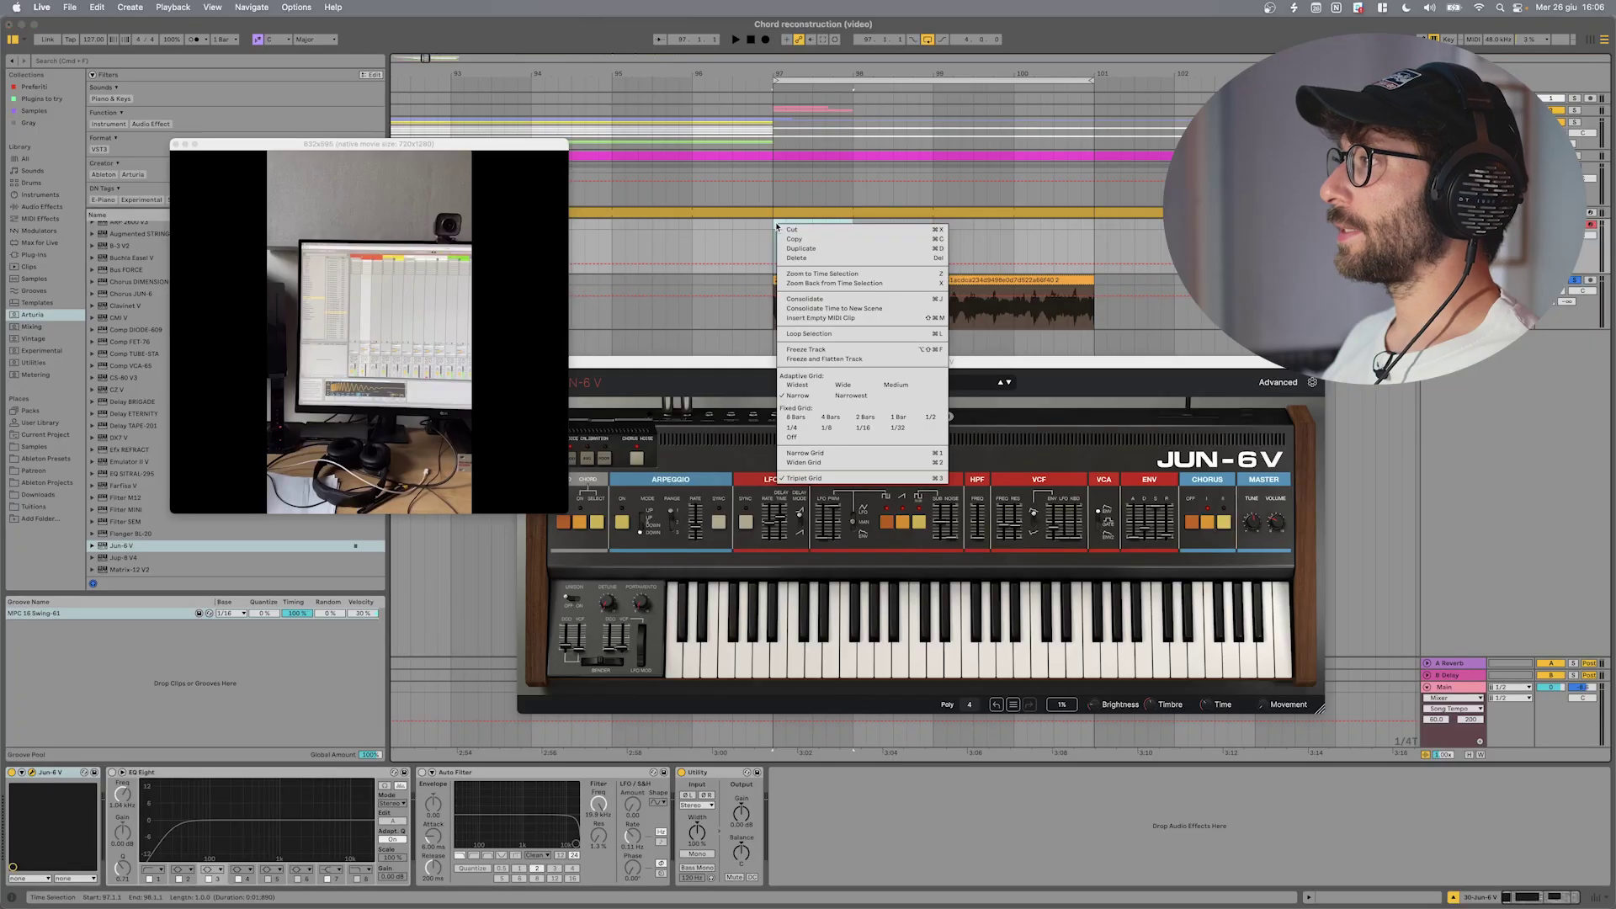
Insert an empty one-bar MIDI clip at bar 97 on the Jun-6 V track and fill it with three D#3, F#3, A#3 chord stabs
{"action": "left_click", "coordinate": [851, 319]}
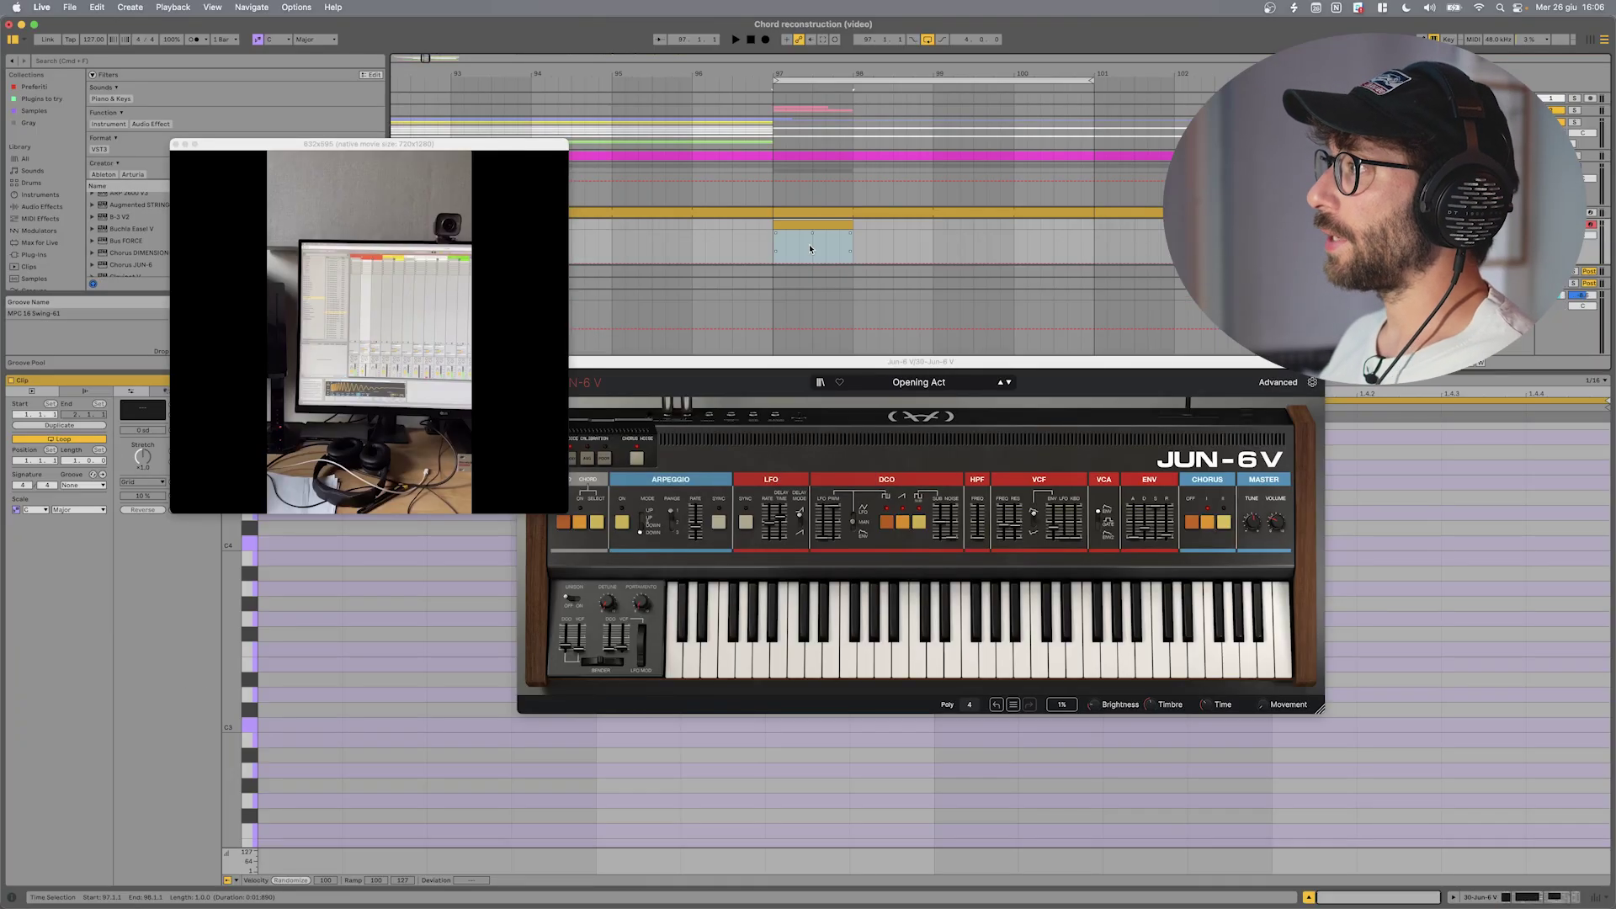
{"action": "scroll", "coordinate": [848, 262], "scroll_direction": "down", "scroll_amount": 1}
{"action": "key", "text": "space"}
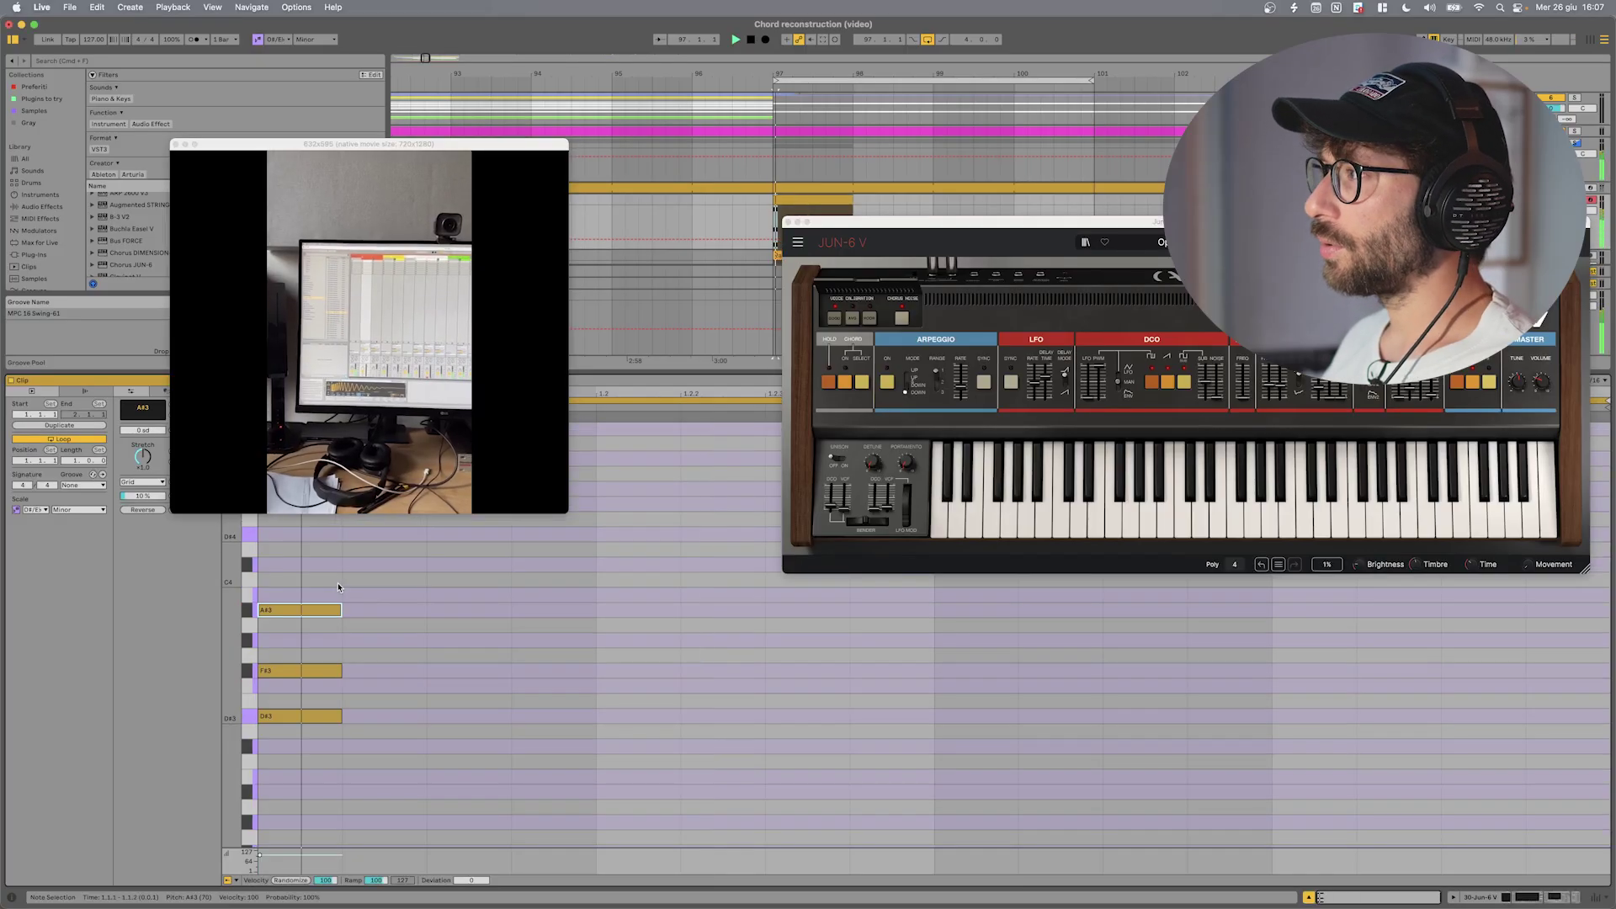
{"action": "left_click_drag", "start_coordinate": [367, 580], "coordinate": [776, 724]}
{"action": "key", "text": "space"}
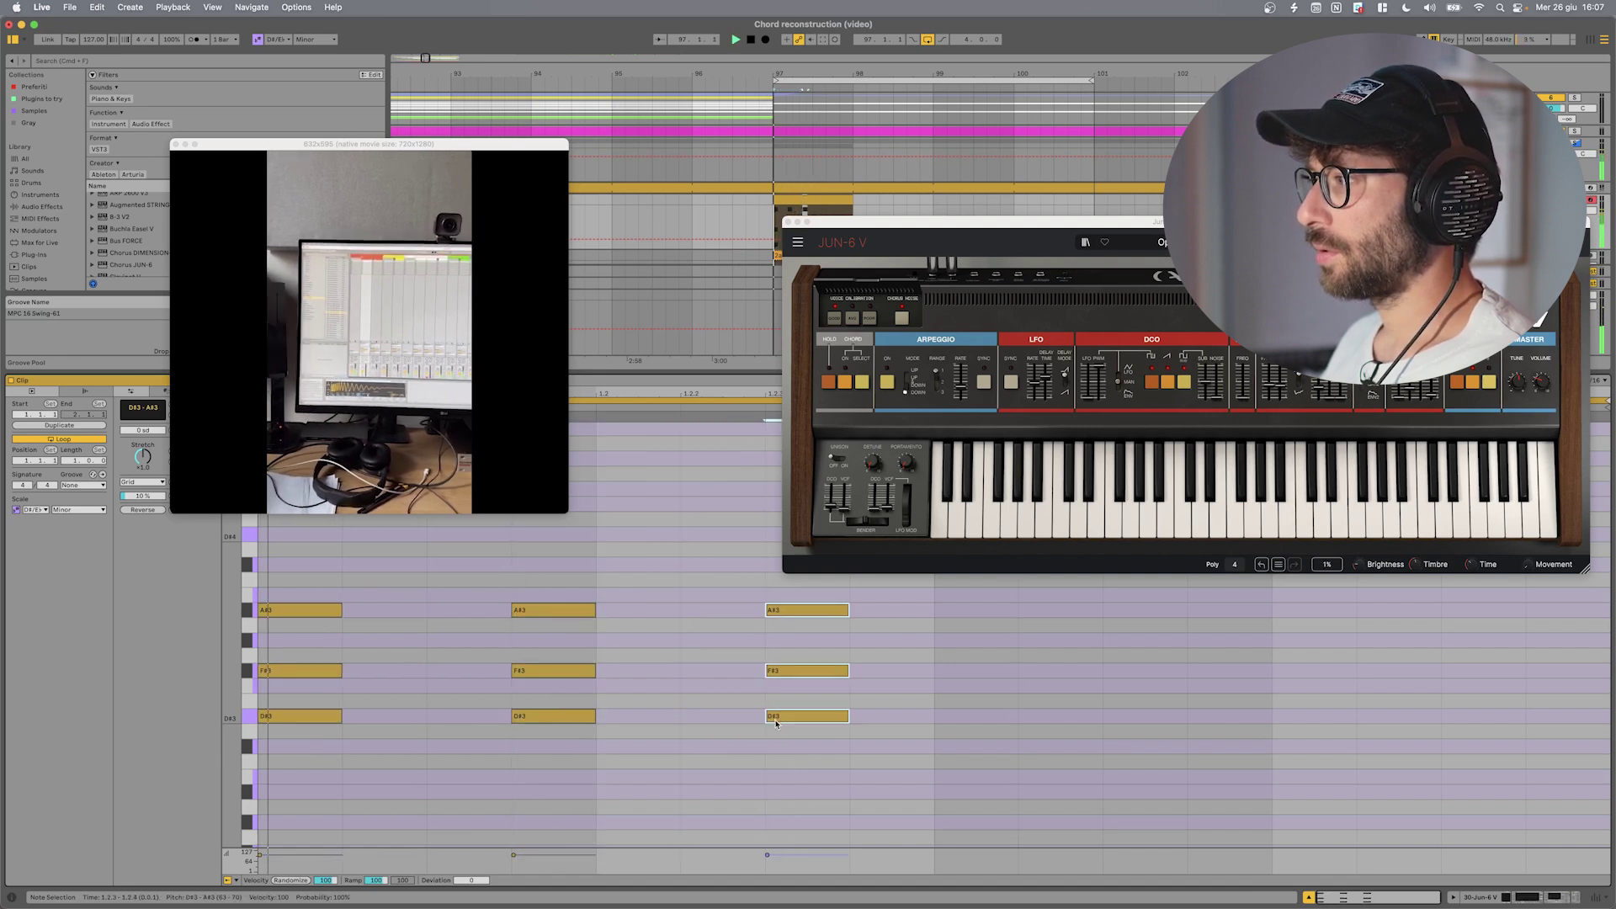
Adjust the VCF section of the Jun-6 V synth and play the loop with the Opening Act preset
{"action": "left_click", "coordinate": [980, 232]}
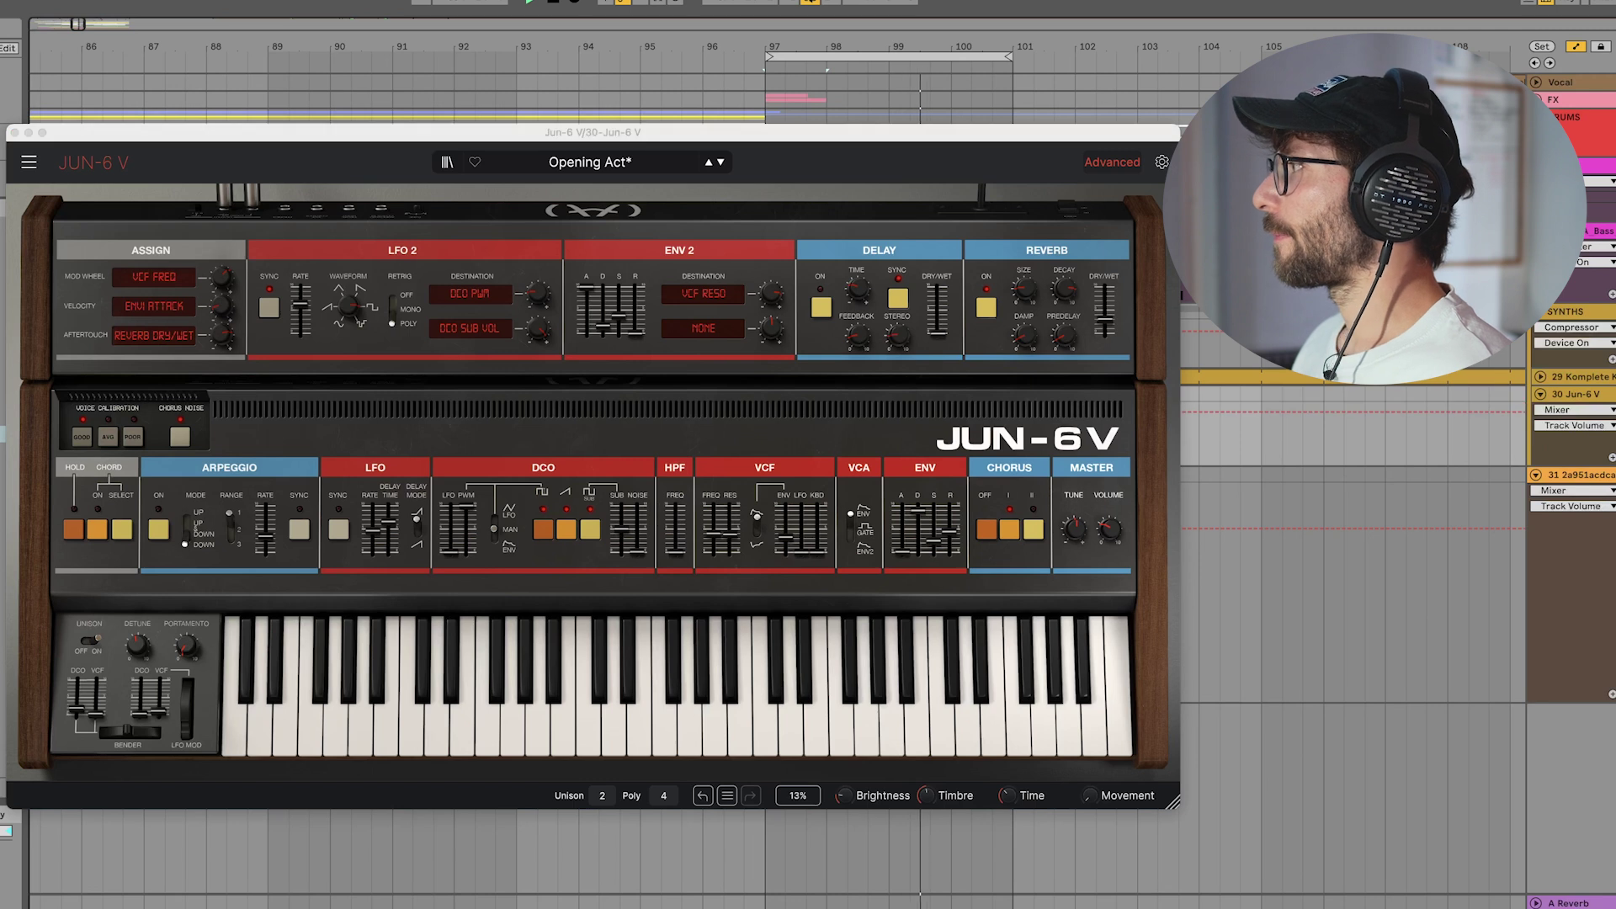
{"action": "left_click", "coordinate": [733, 539]}
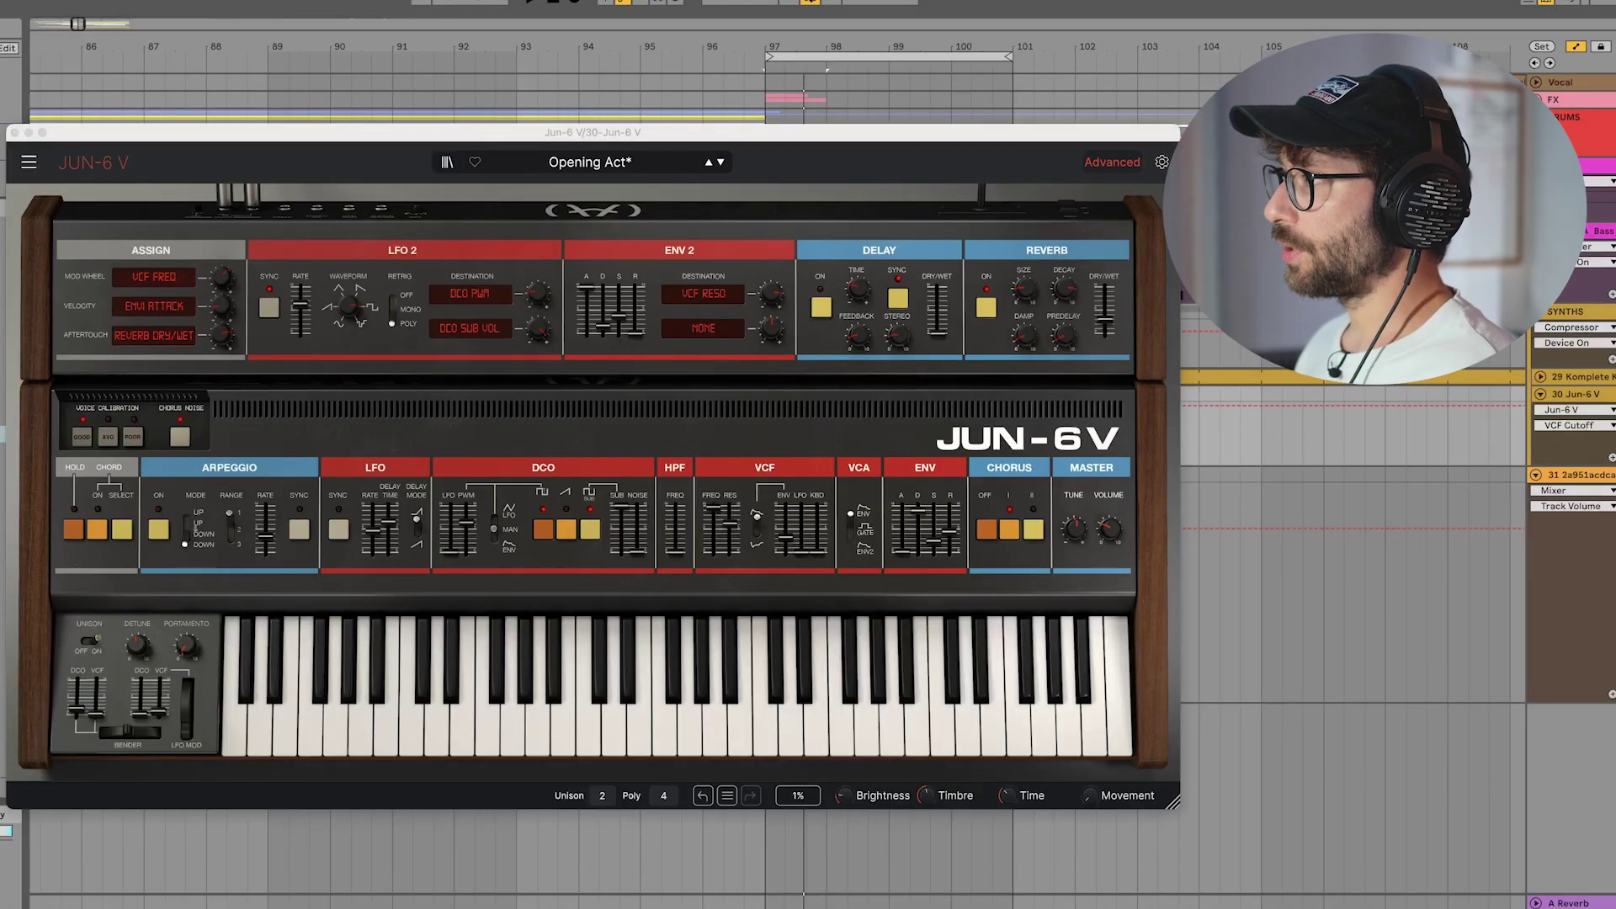
{"action": "key", "text": "space"}
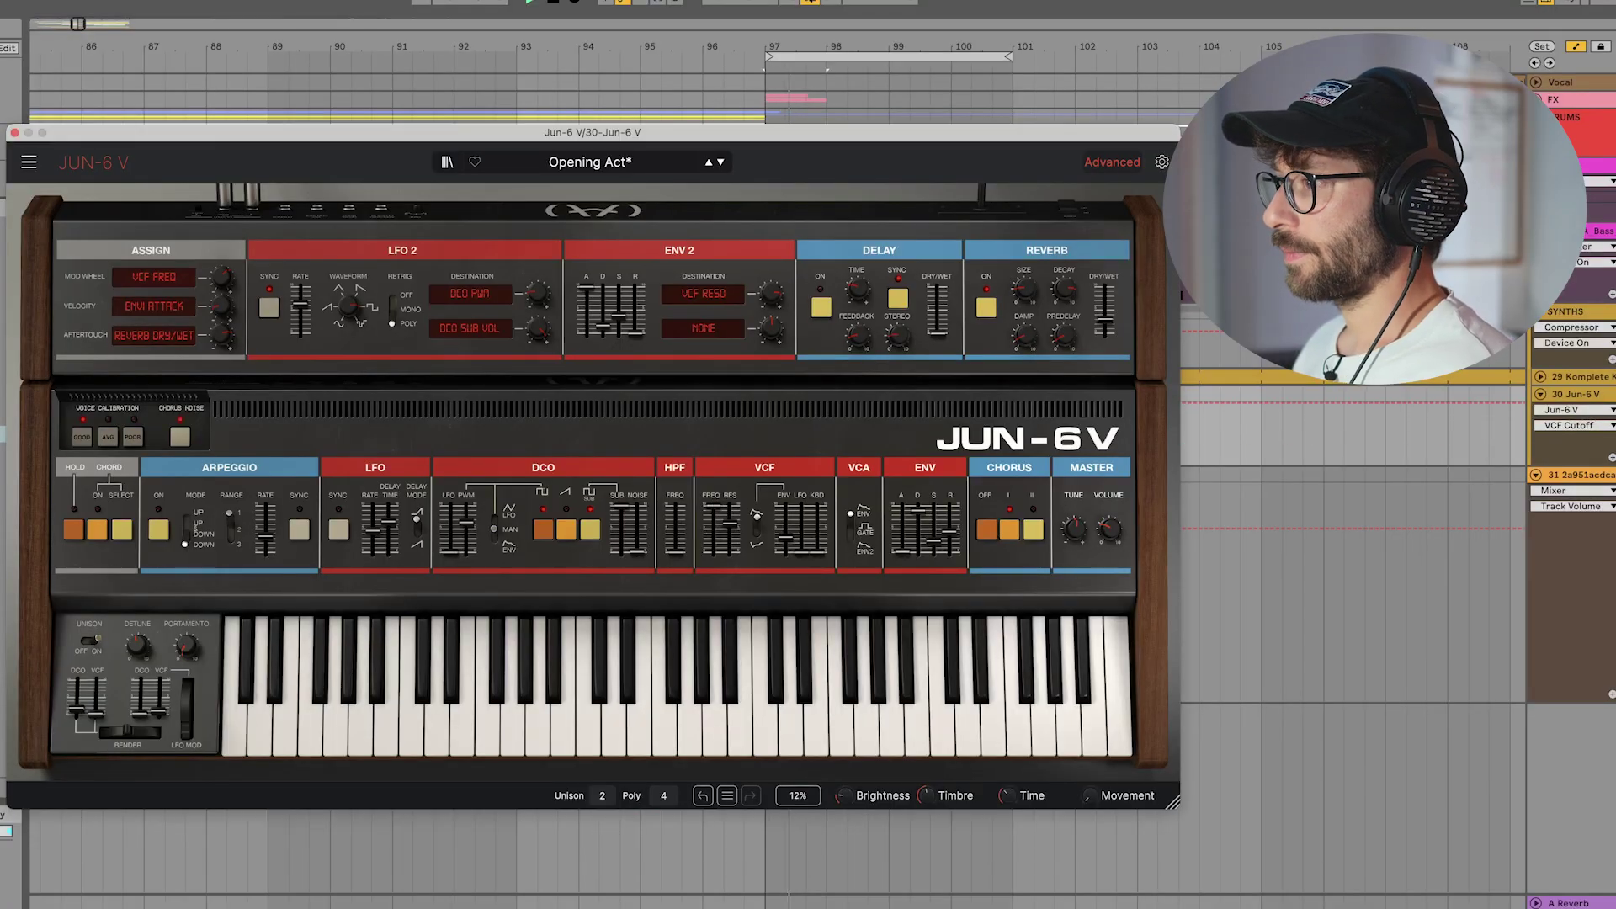
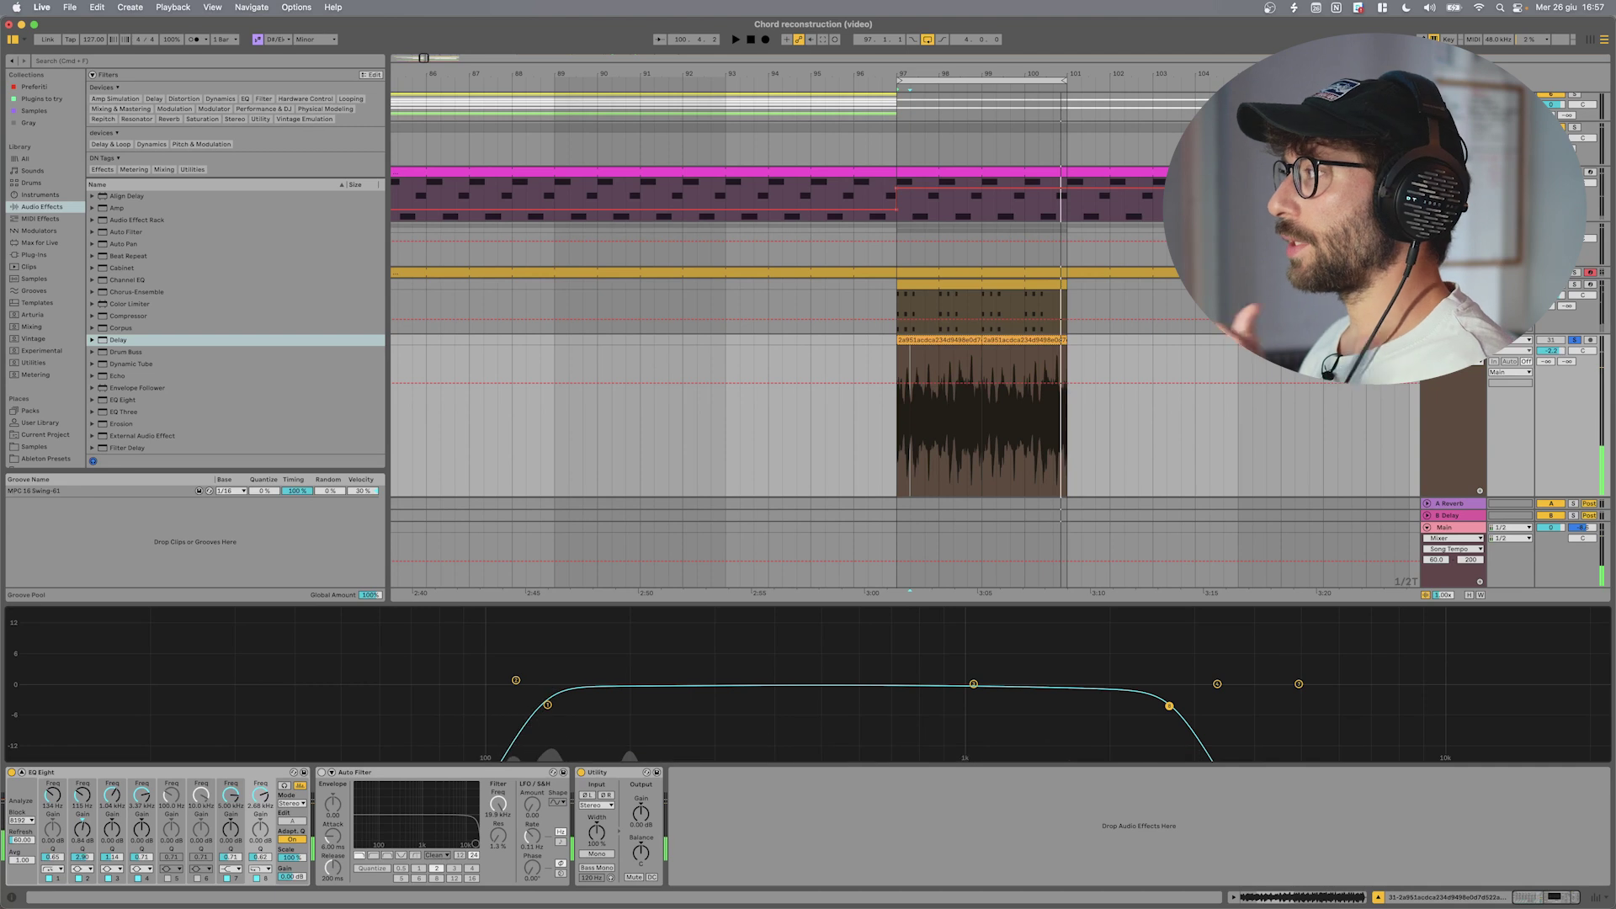
Show the Jun-6 V clip's notes instead of its VCF Cutoff envelope and audition the A#3 row
{"action": "left_click", "coordinate": [948, 311]}
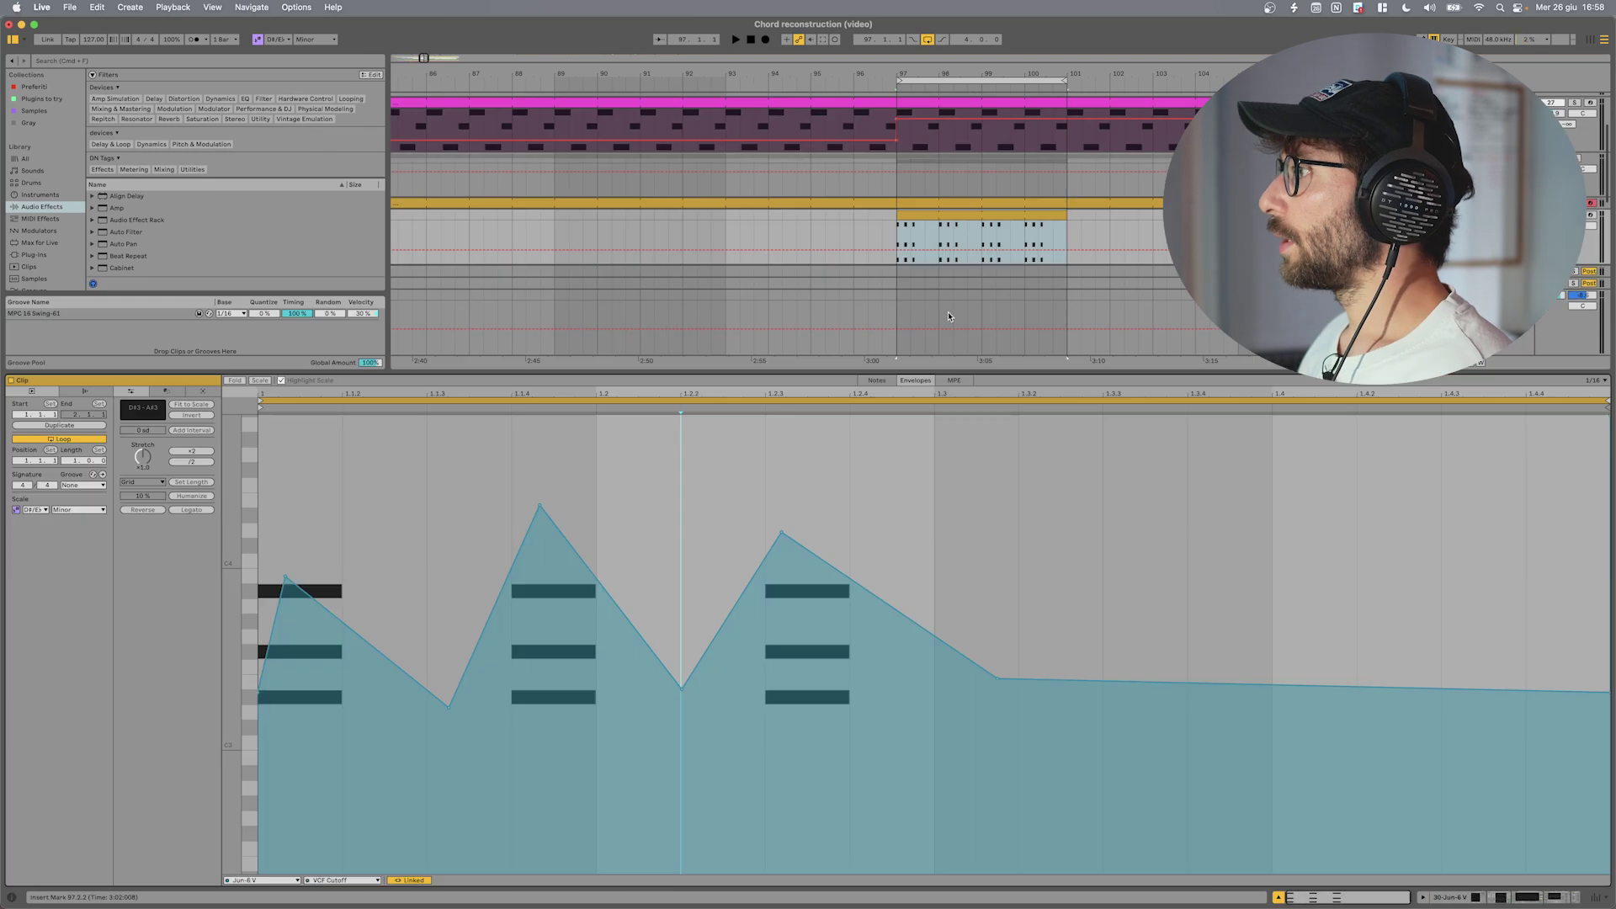
{"action": "left_click", "coordinate": [877, 380]}
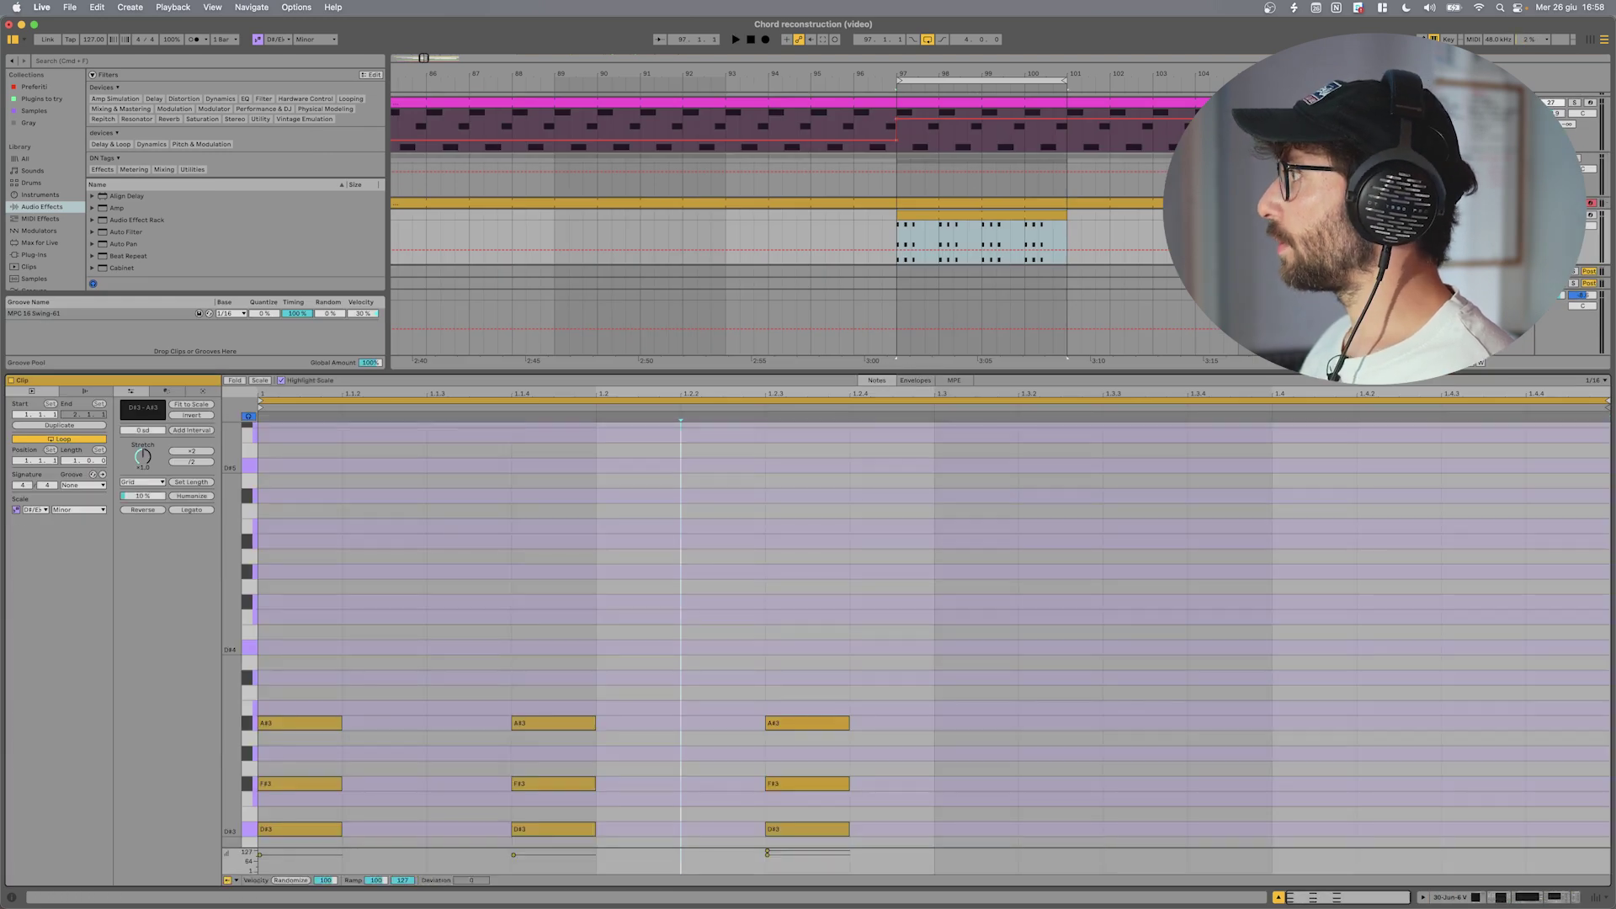
{"action": "key", "text": "space"}
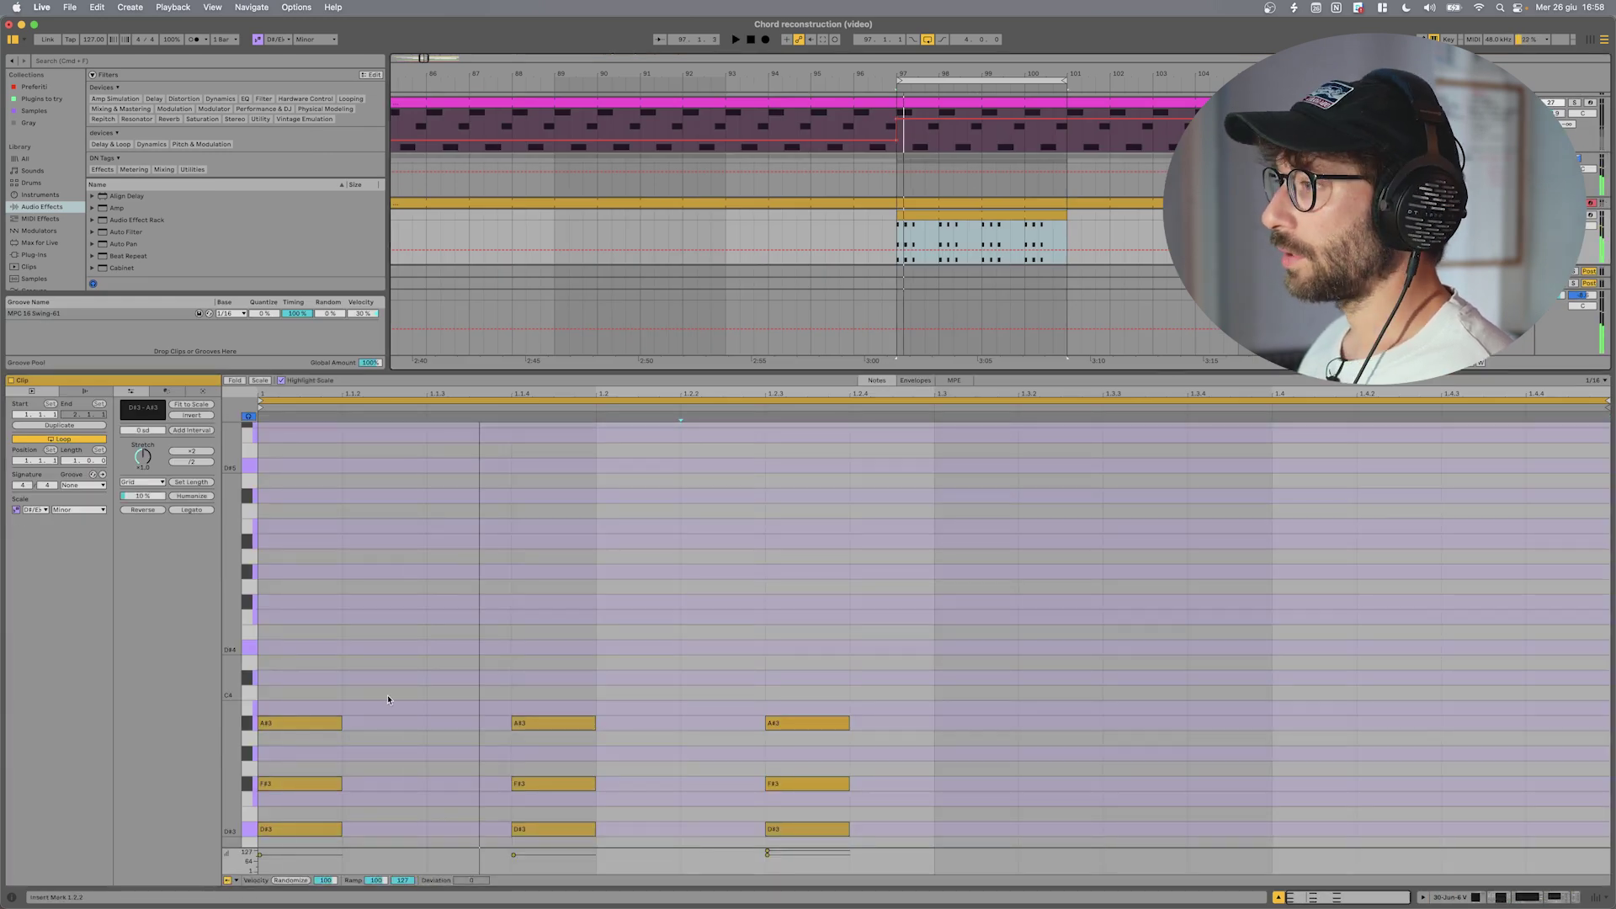
{"action": "left_click", "coordinate": [256, 726]}
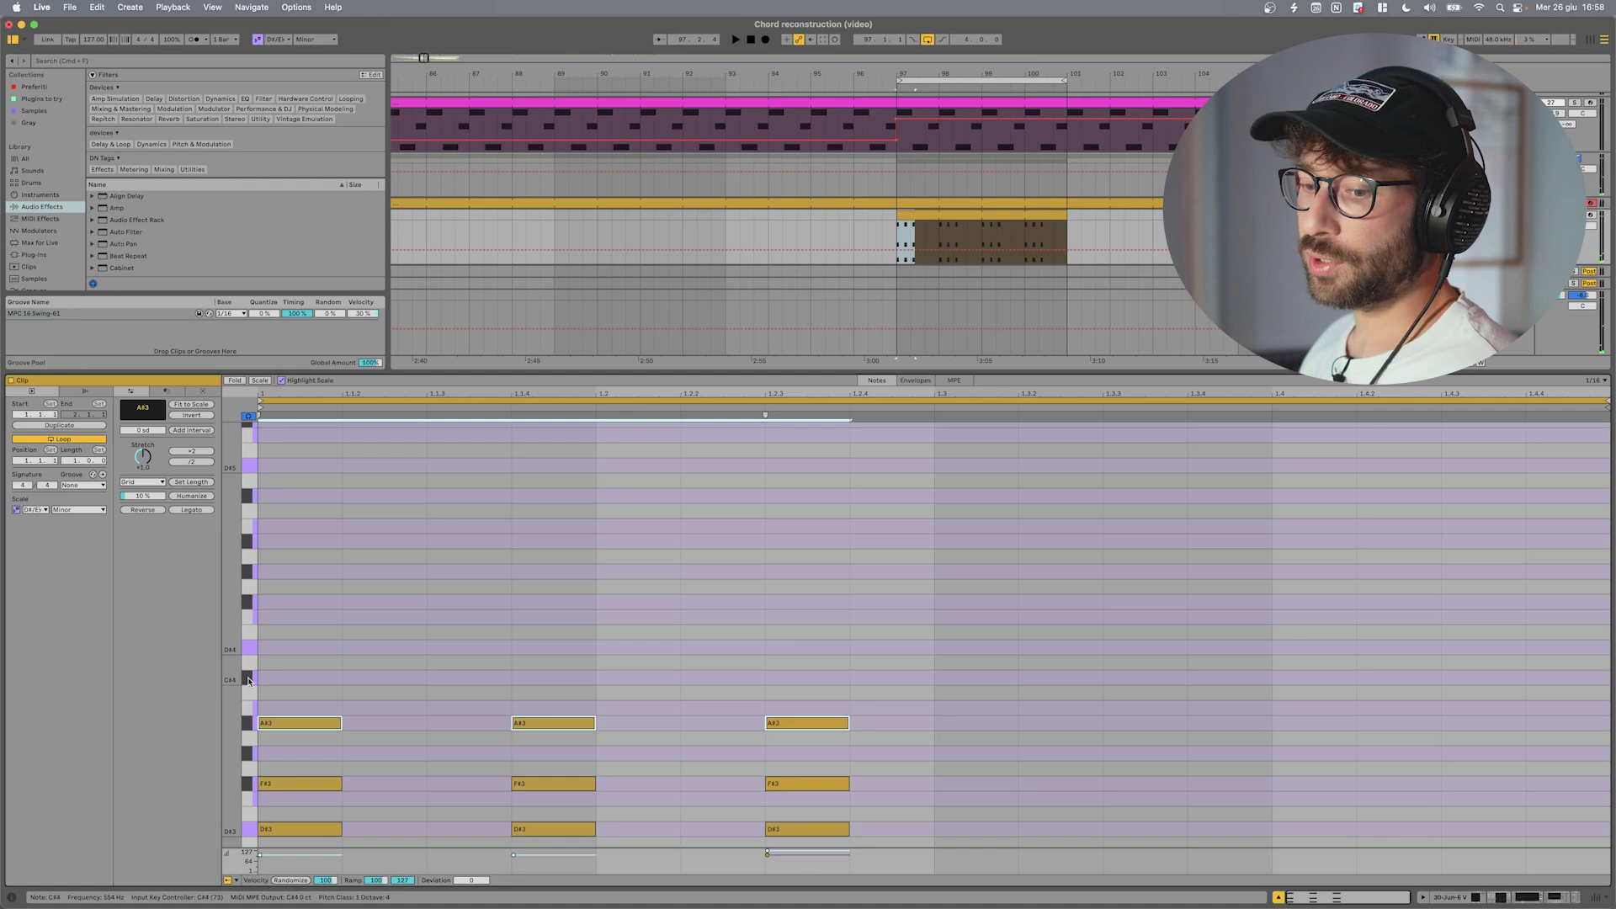
Play the loop to compare the Jun-6 V chord clip with the reference audio track
{"action": "scroll", "coordinate": [783, 177], "scroll_direction": "down", "scroll_amount": 2}
{"action": "key", "text": "space"}
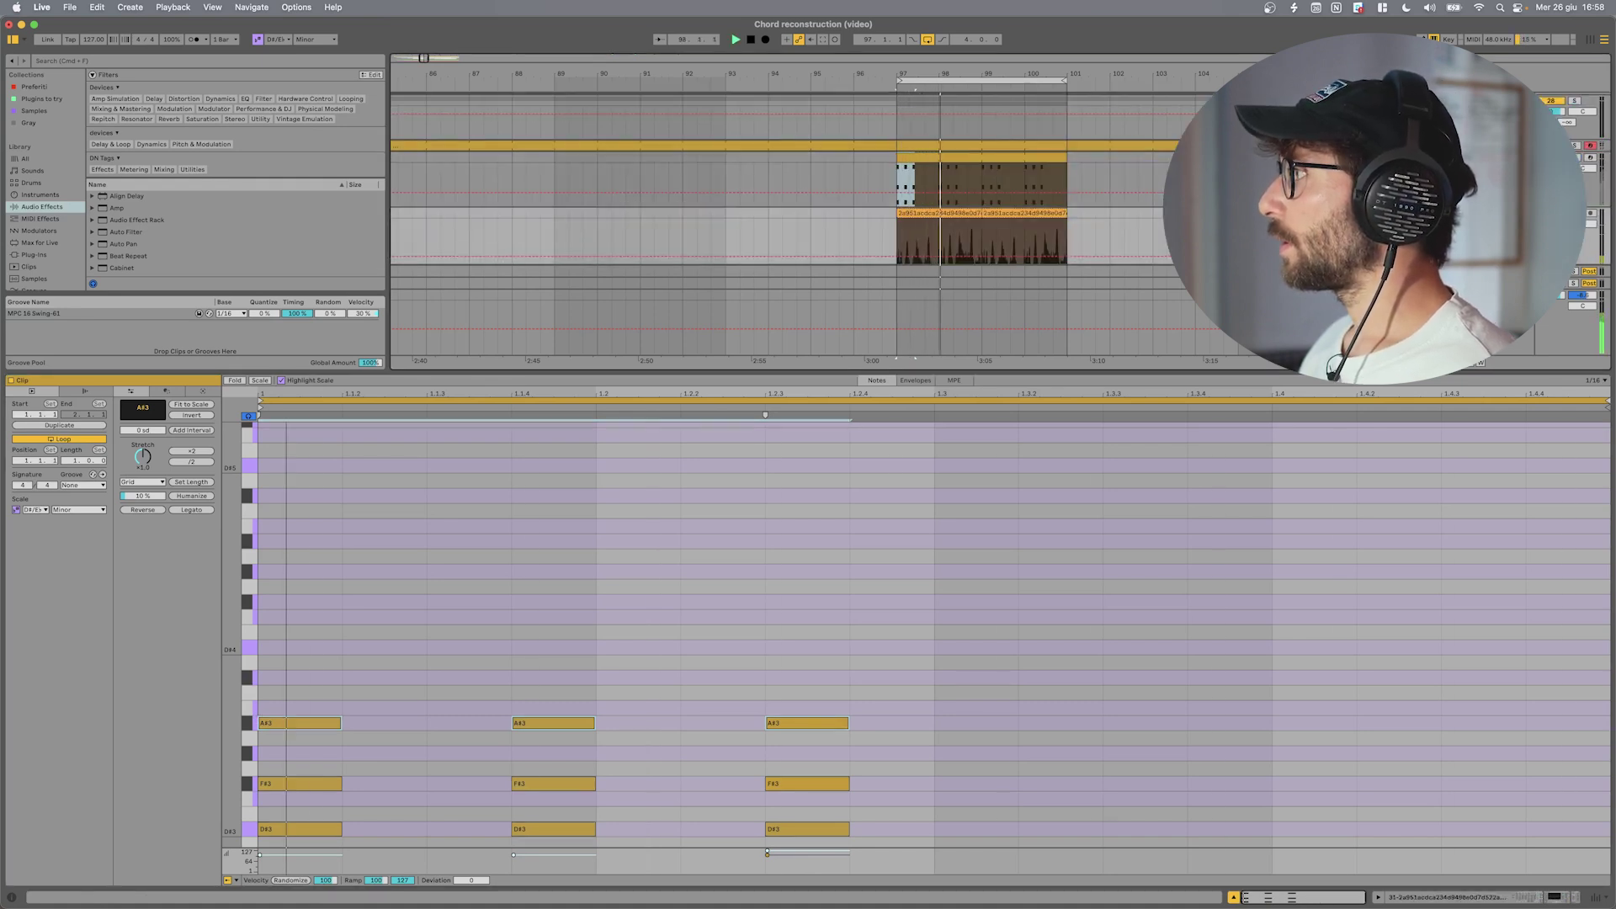
{"action": "key", "text": "Down"}
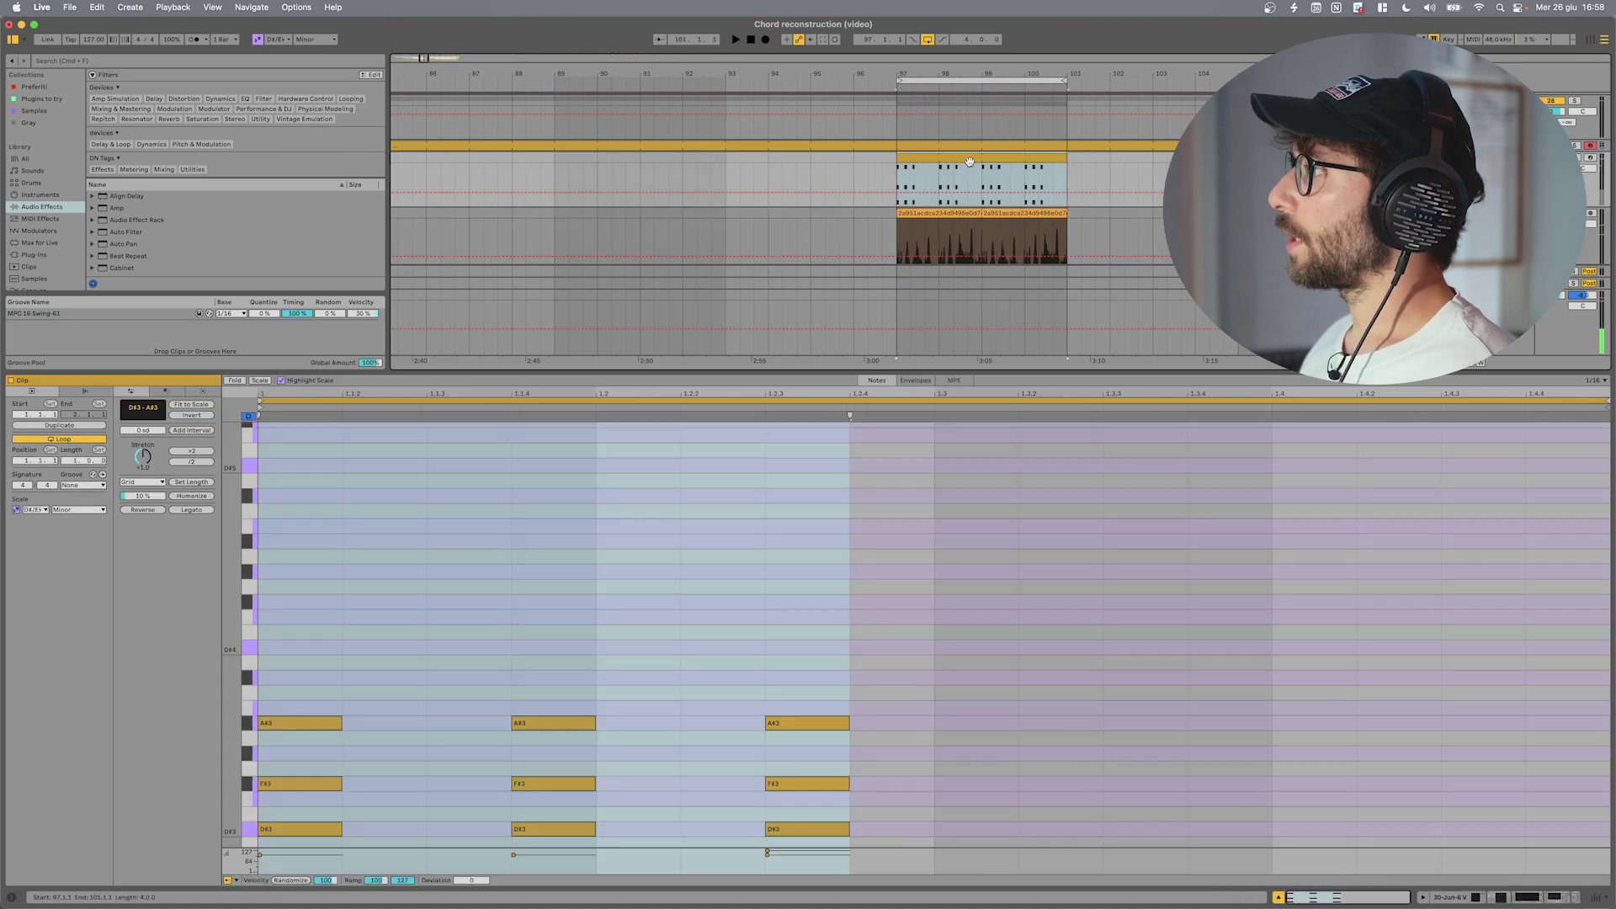
{"action": "key", "text": "Up"}
Add a C#4 note to the first chord and copy it to the second and third chords
{"action": "key", "text": "space"}
{"action": "double_click", "coordinate": [271, 709]}
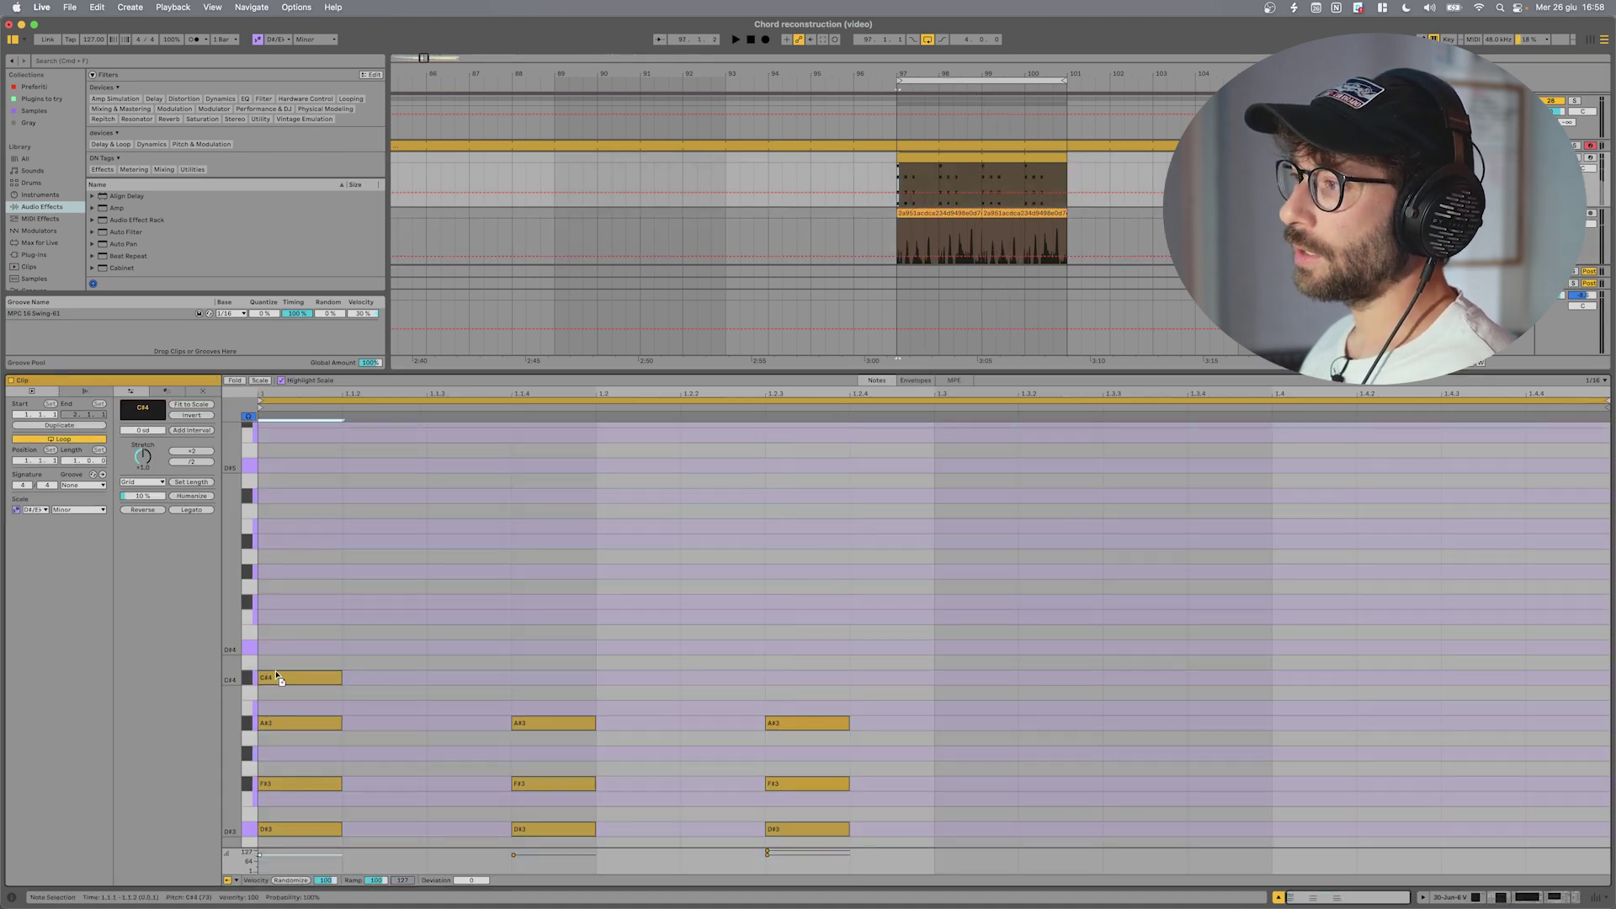
{"action": "left_click_drag", "start_coordinate": [283, 679], "coordinate": [787, 678]}
Play the loop and adjust the VCF sliders on the Jun-6 V synth
{"action": "key", "text": "space"}
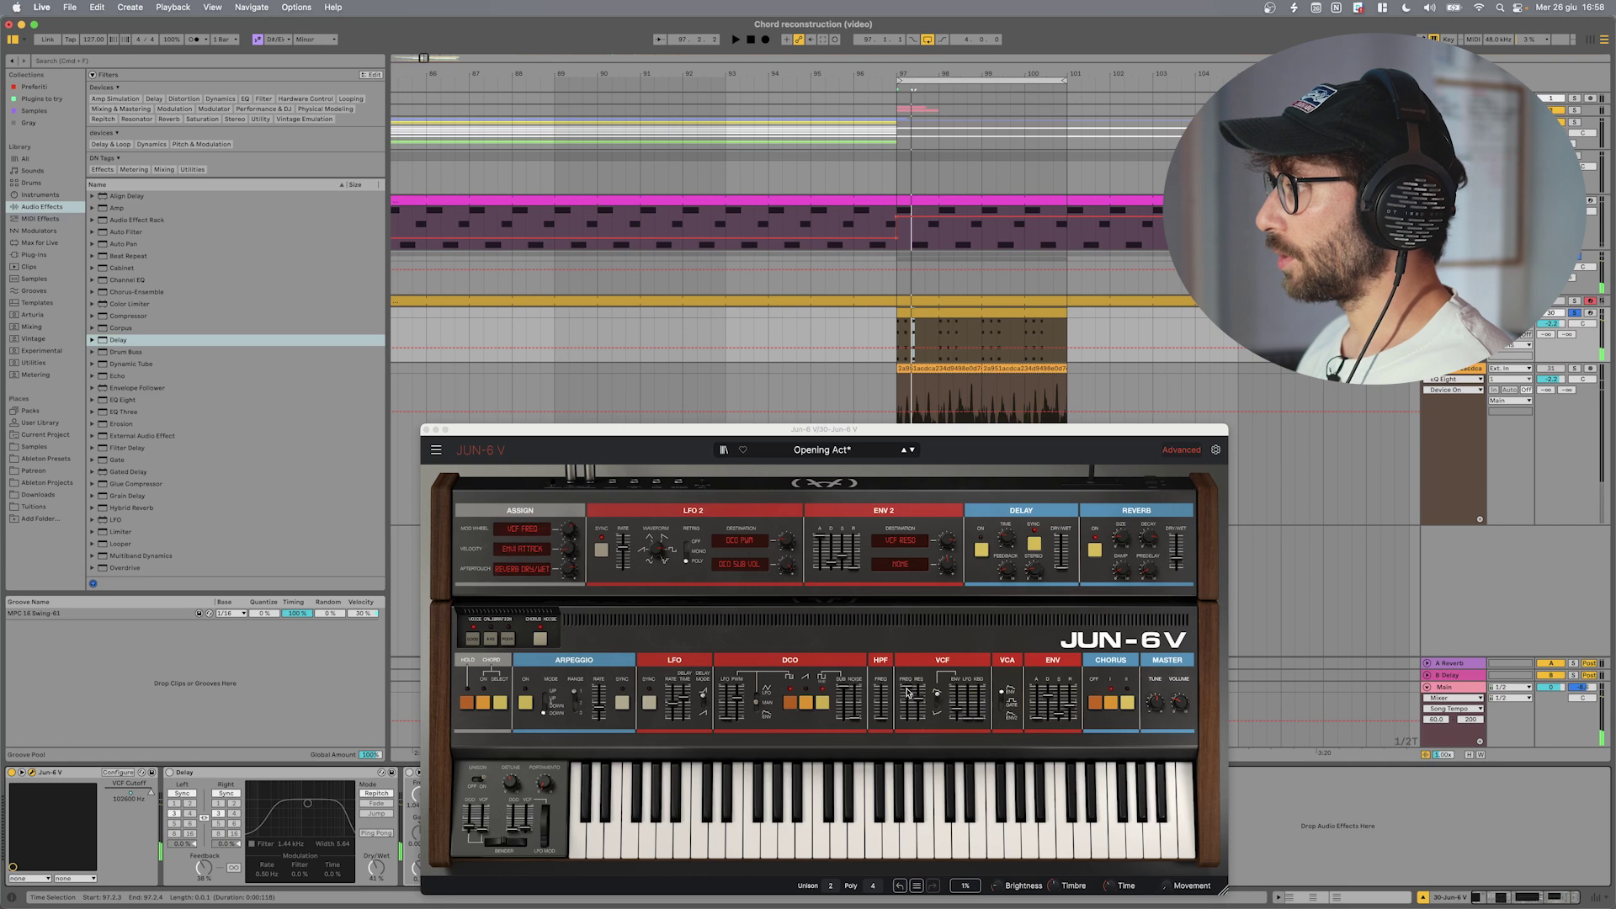
{"action": "key", "text": "space"}
{"action": "left_click_drag", "start_coordinate": [908, 692], "coordinate": [937, 695]}
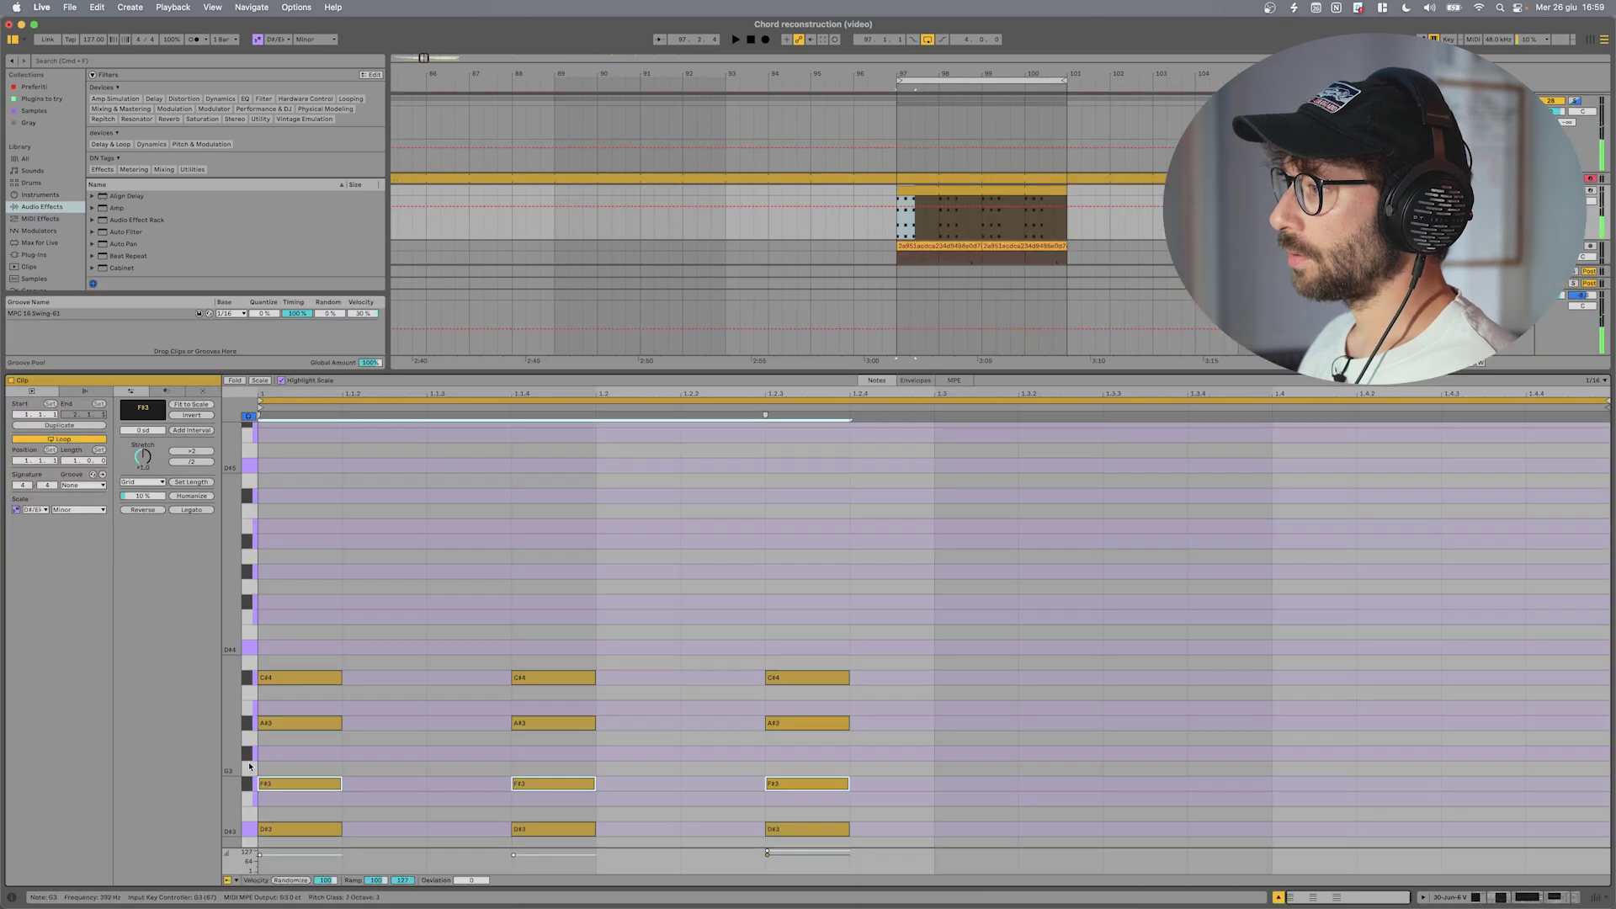
Audition the pitches between D#3 and C#4 and replay the reference loop to find the missing chord tone
{"action": "left_click_drag", "start_coordinate": [252, 784], "coordinate": [254, 684]}
{"action": "left_click", "coordinate": [249, 837], "text": "shift"}
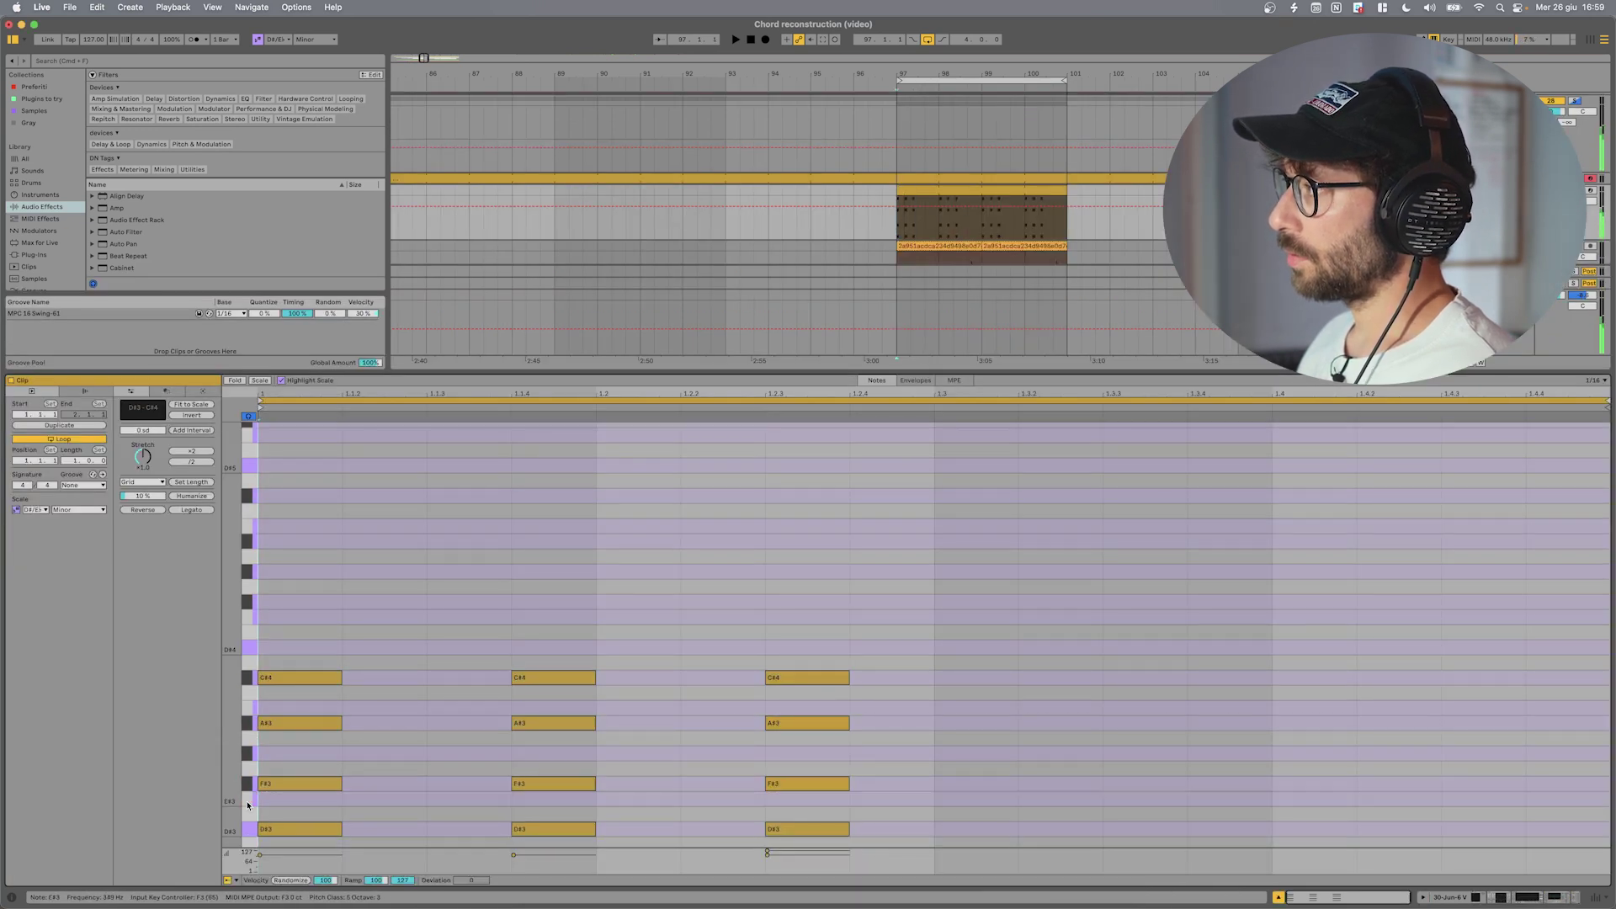
{"action": "scroll", "coordinate": [1016, 286], "scroll_direction": "down", "scroll_amount": 1}
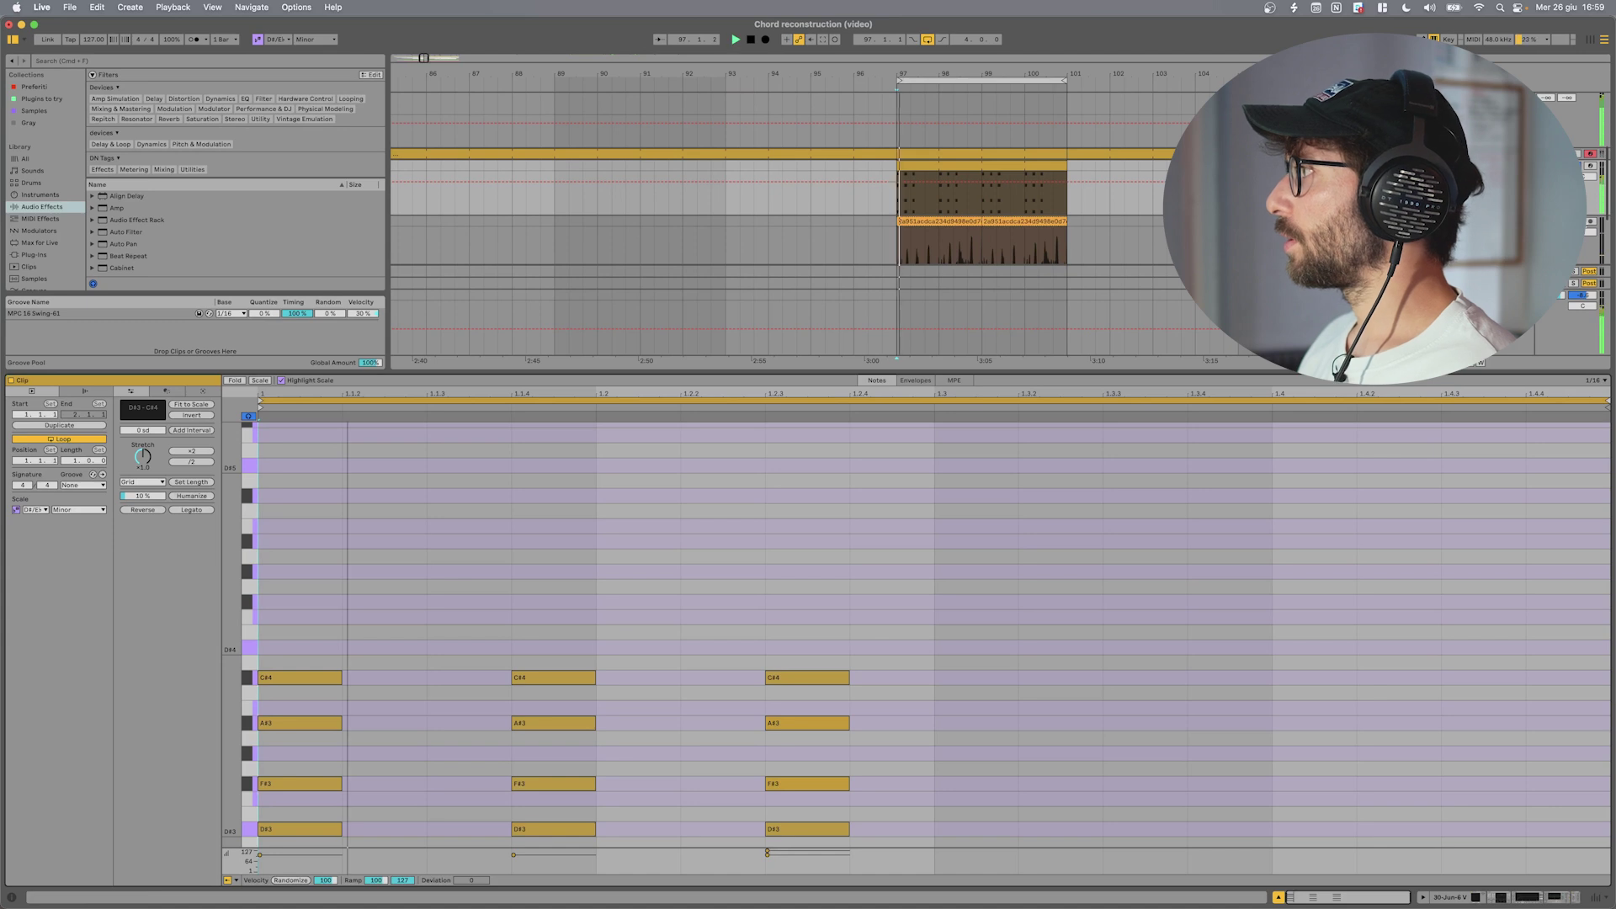
{"action": "key", "text": "space"}
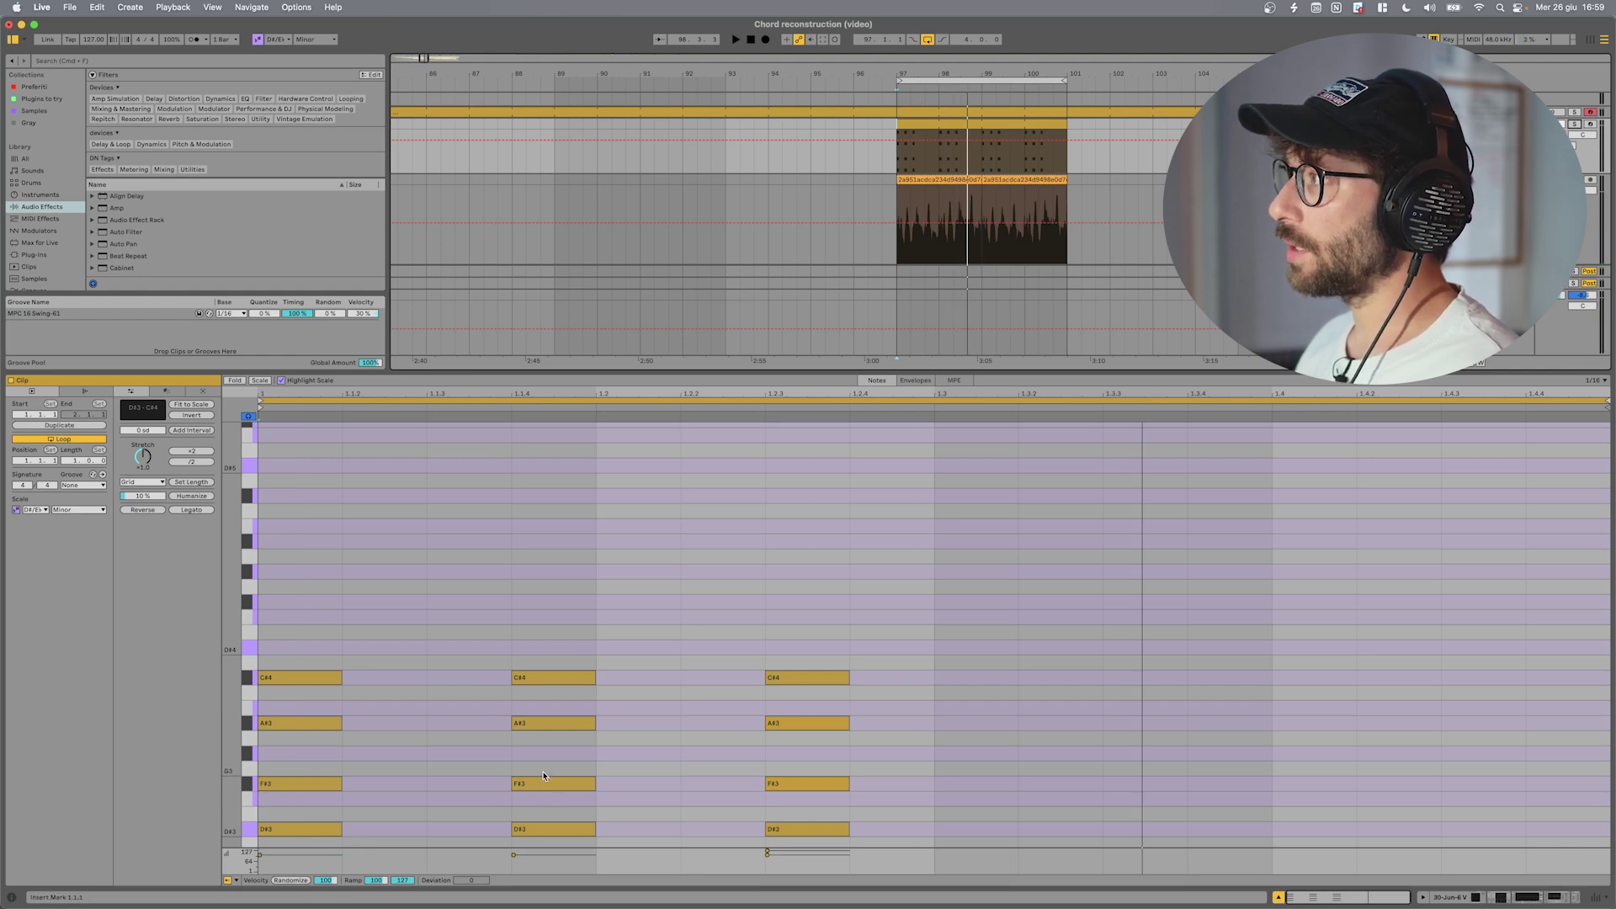
{"action": "key", "text": "space"}
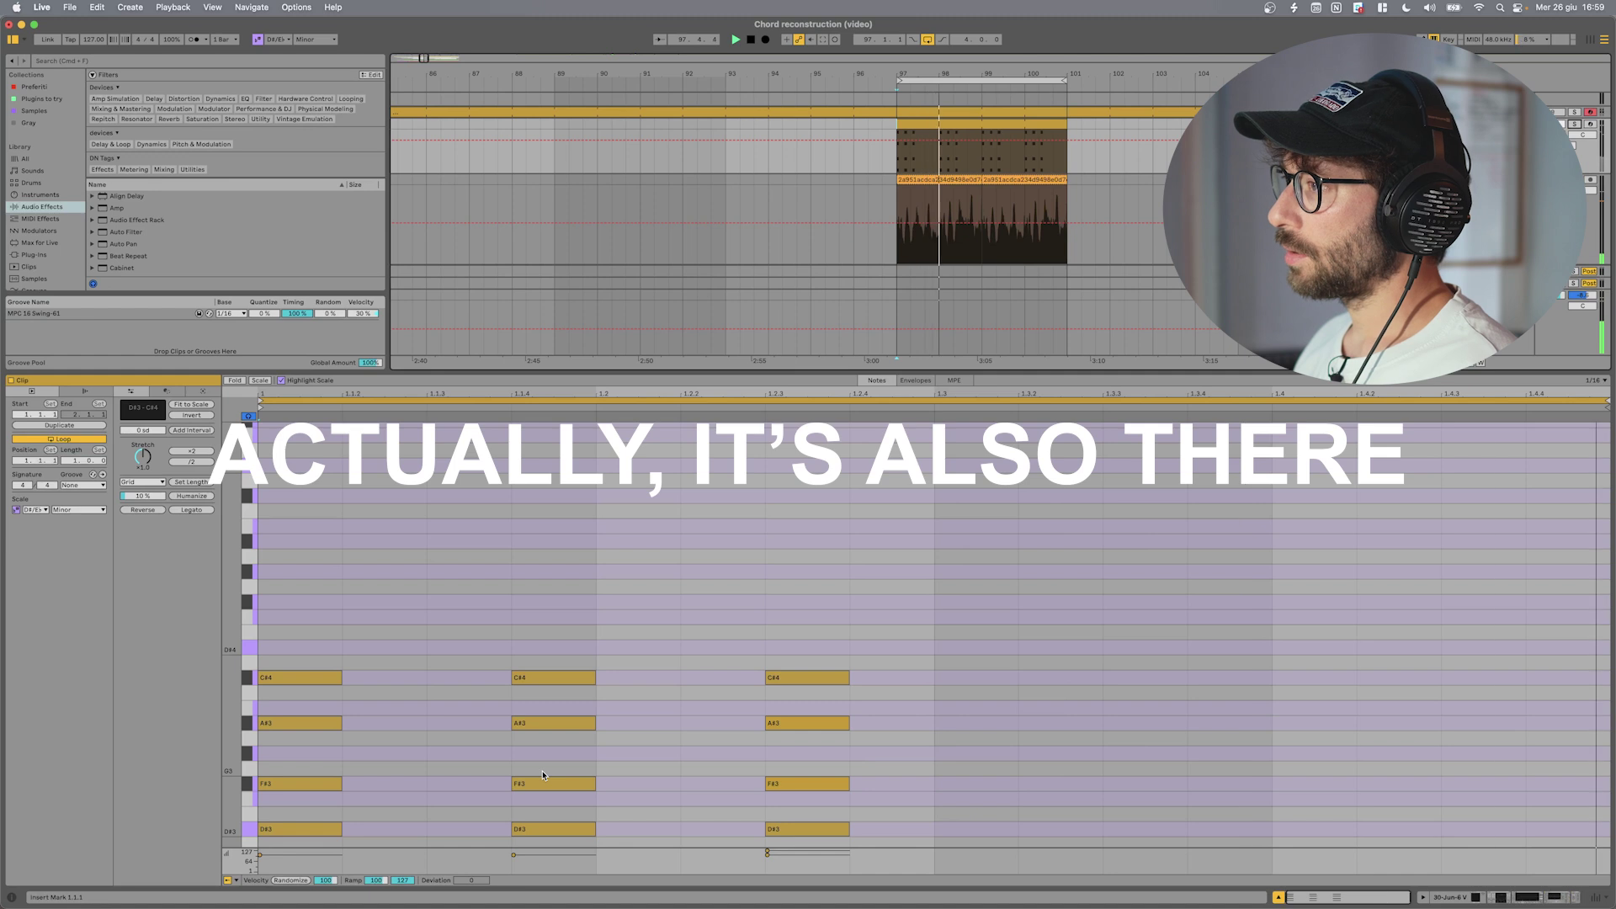
Add an E#3 note to the first chord, copy it to the third chord and play the result
{"action": "double_click", "coordinate": [293, 799]}
{"action": "key", "text": "space"}
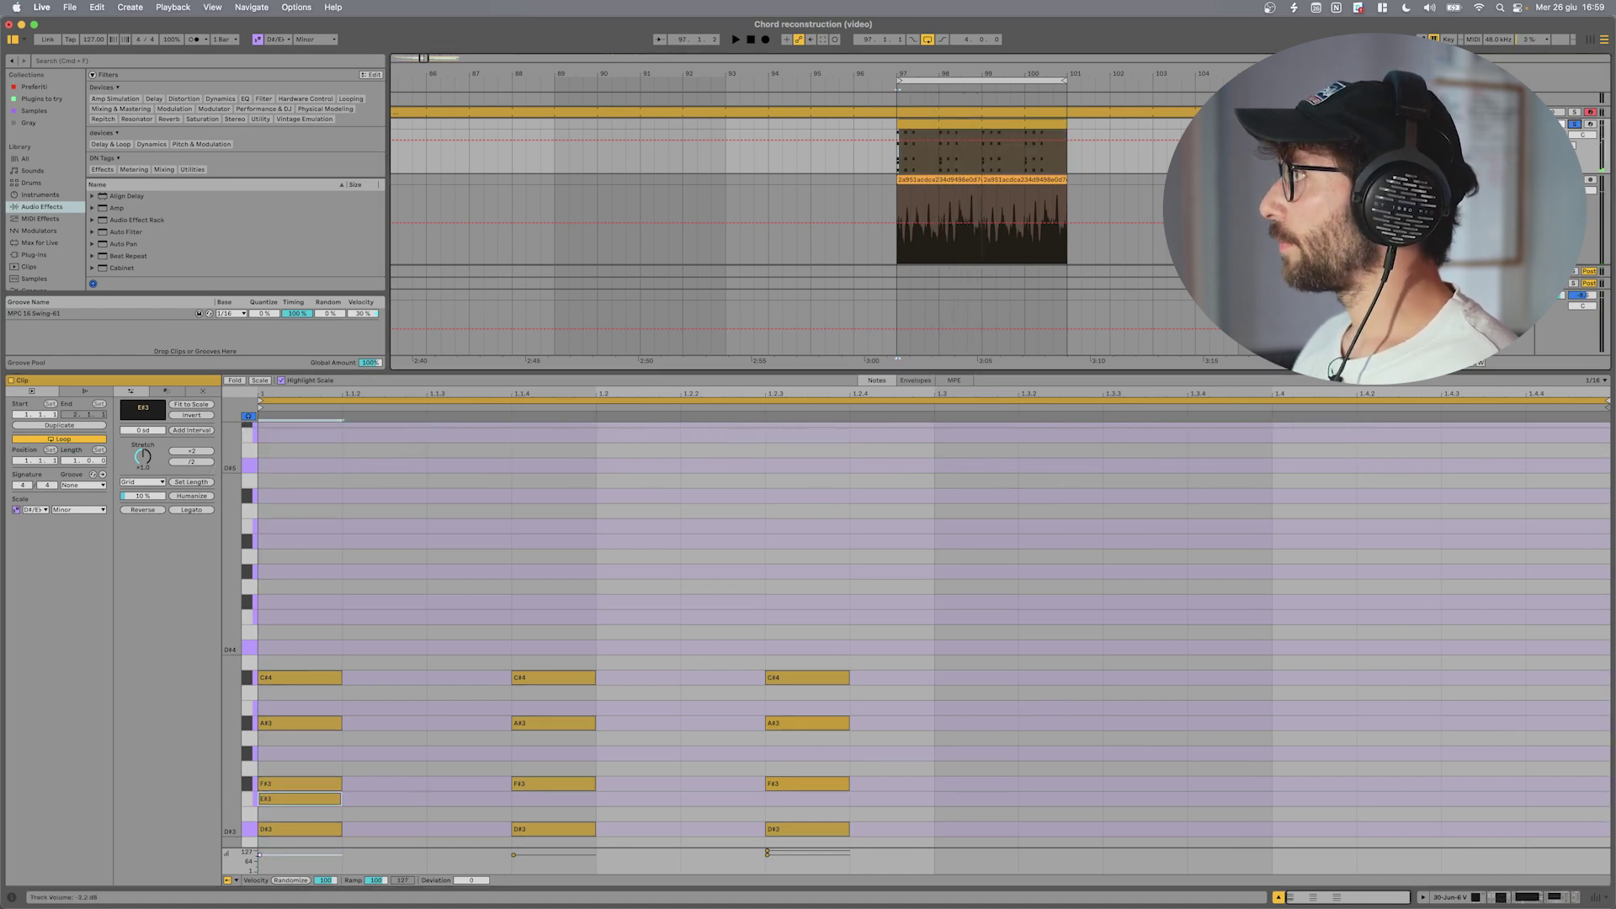
{"action": "key", "text": "space"}
{"action": "key", "text": "space"}
{"action": "left_click_drag", "start_coordinate": [306, 800], "coordinate": [787, 801]}
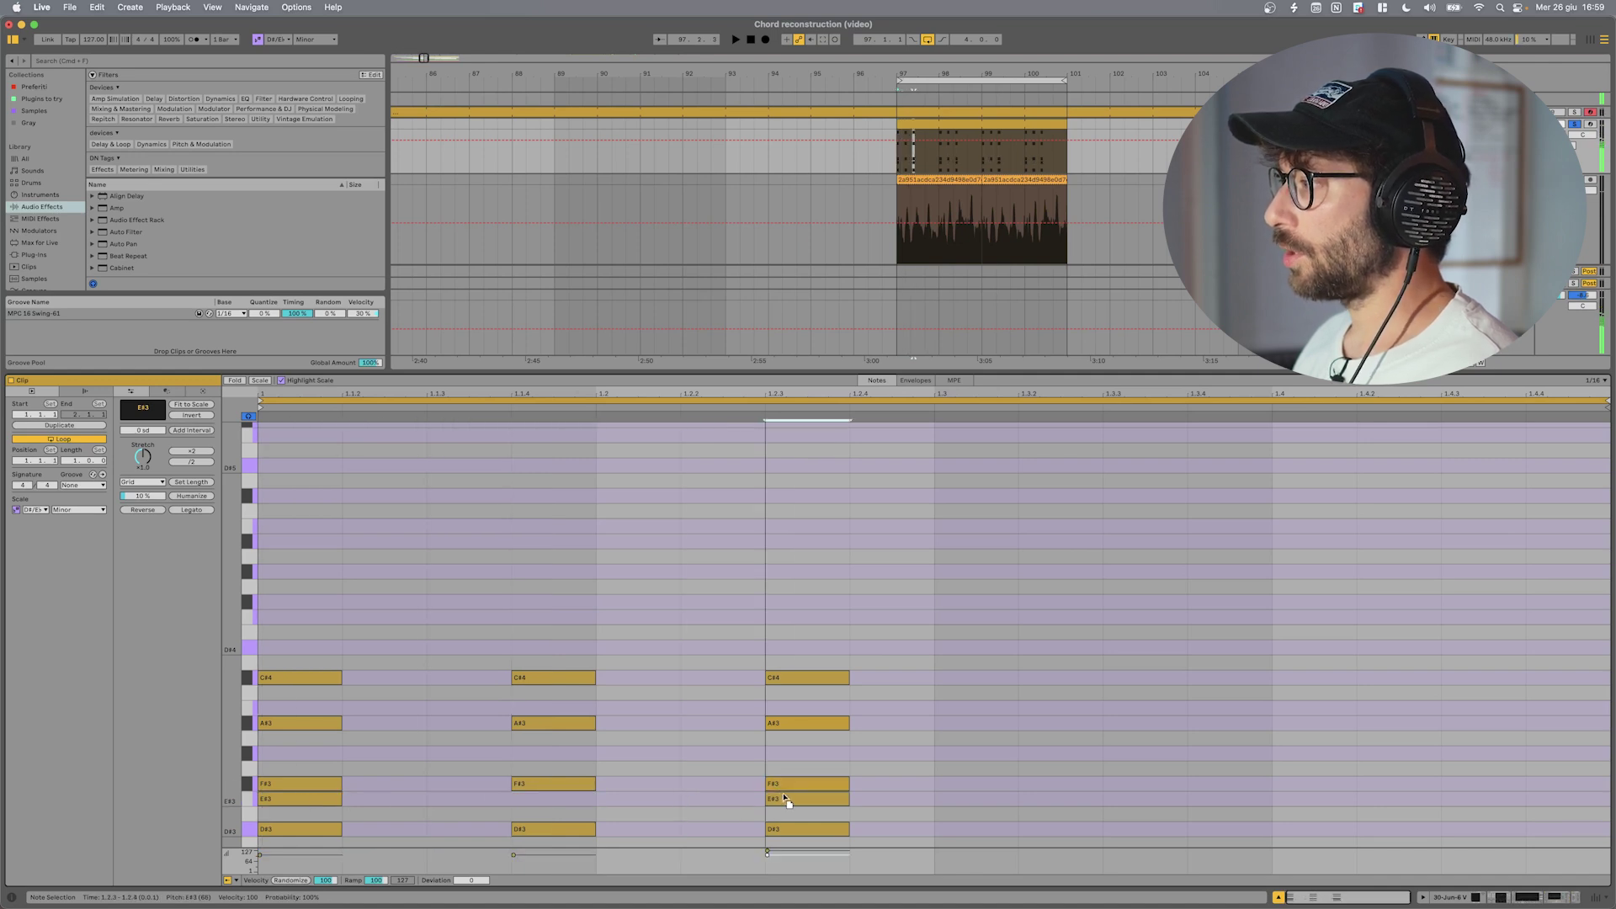
{"action": "key", "text": "space"}
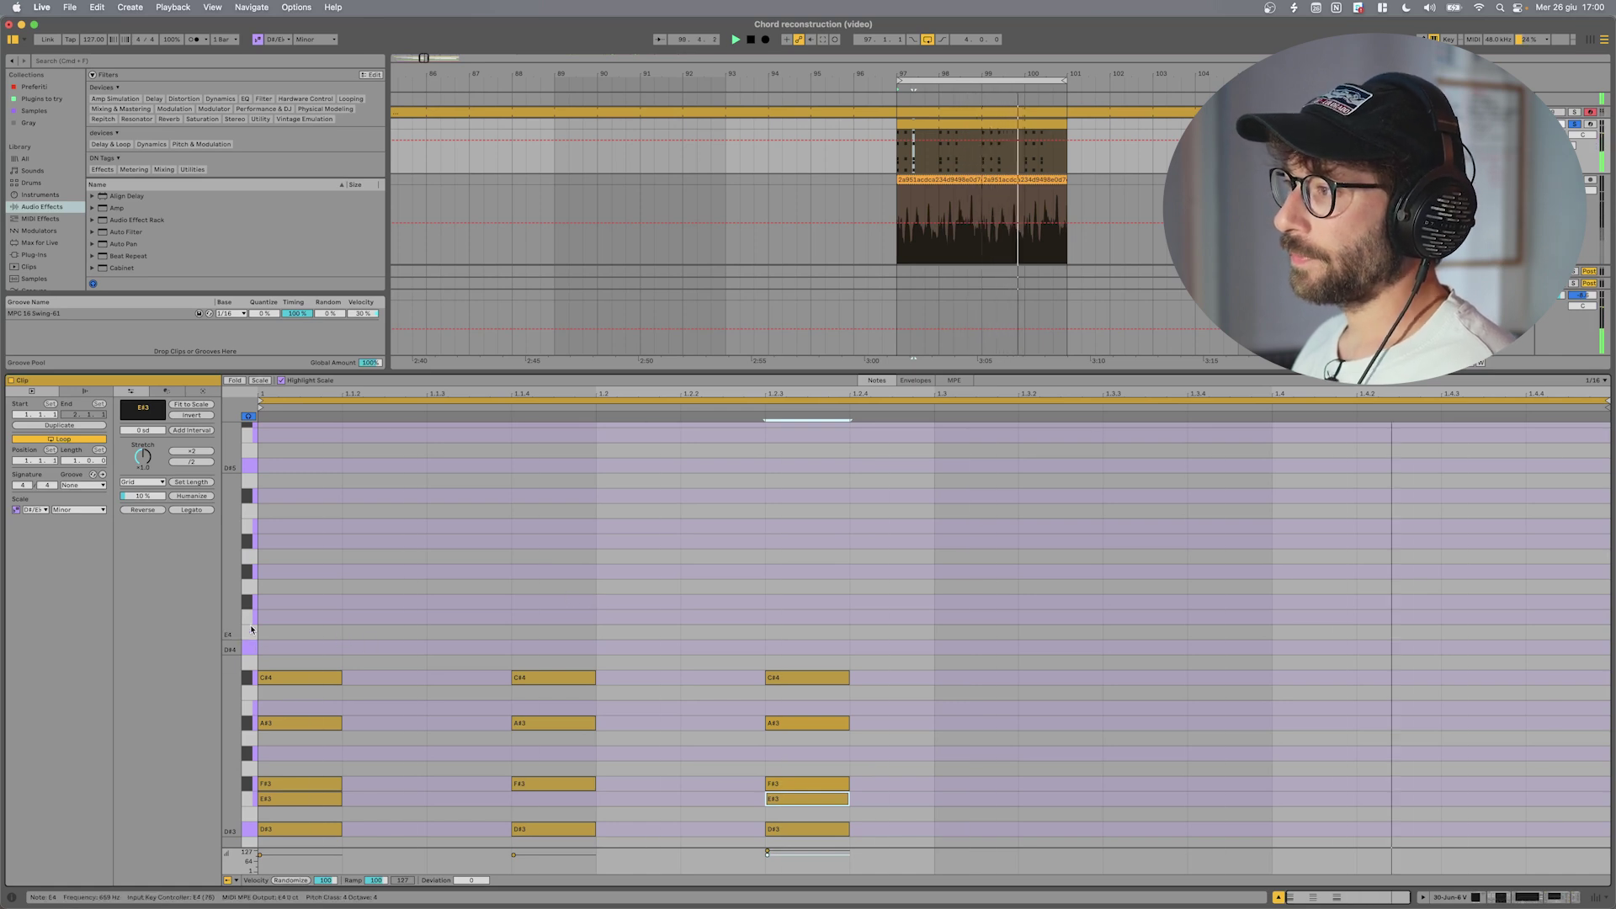
Add an E#4 note to the first chord, copy it to the other two chords and compare with the reference loop
{"action": "double_click", "coordinate": [291, 617]}
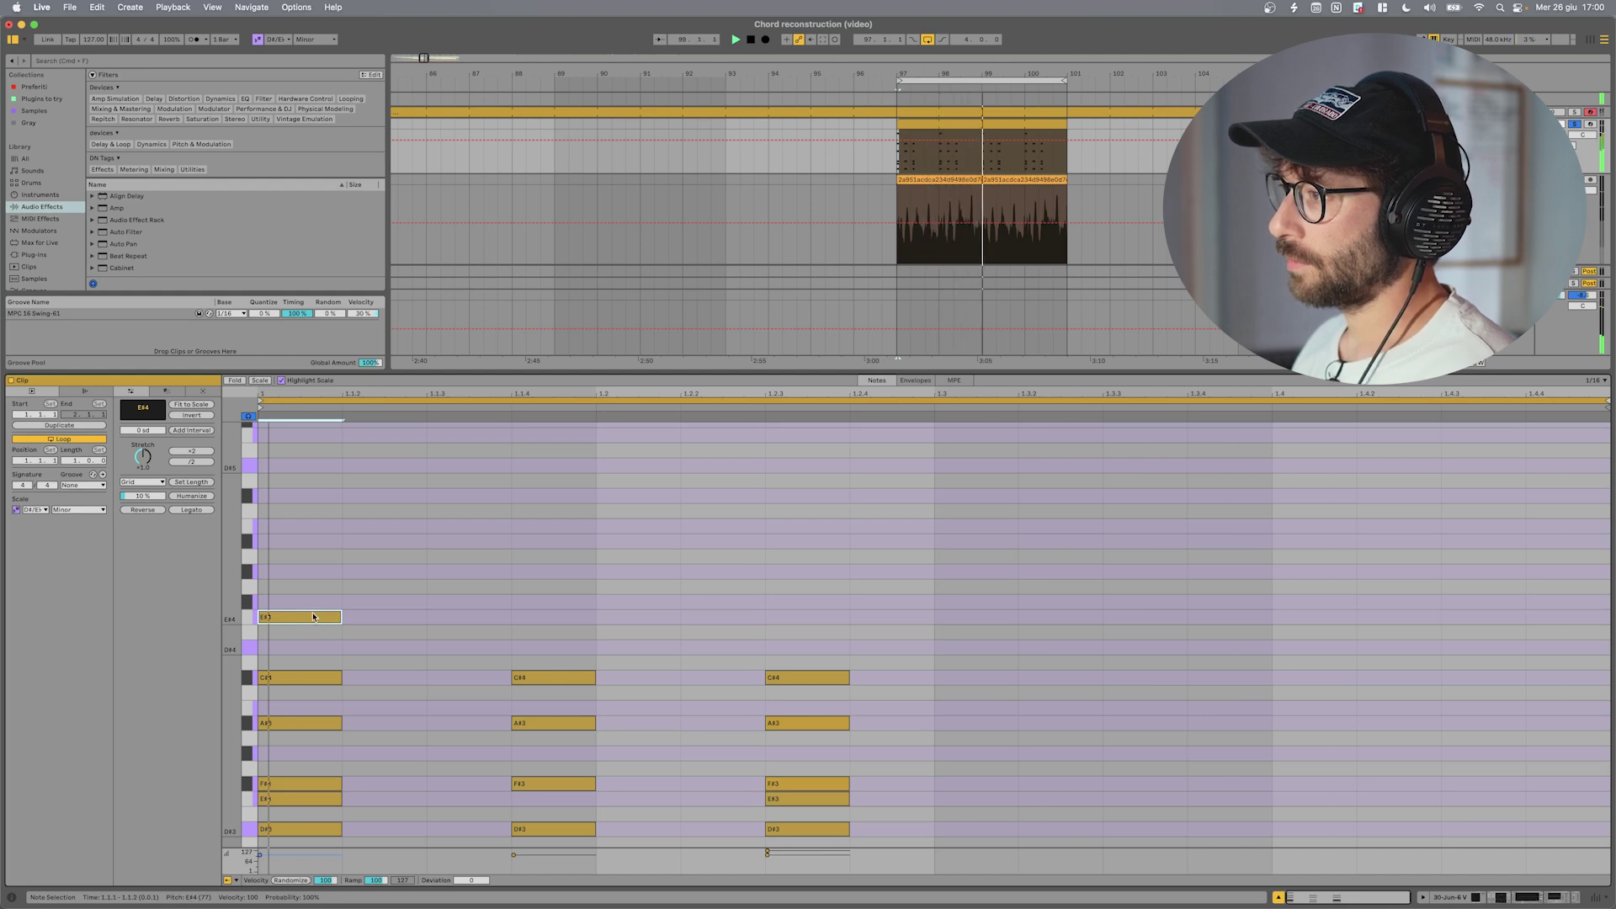
{"action": "left_click_drag", "start_coordinate": [314, 617], "coordinate": [781, 623]}
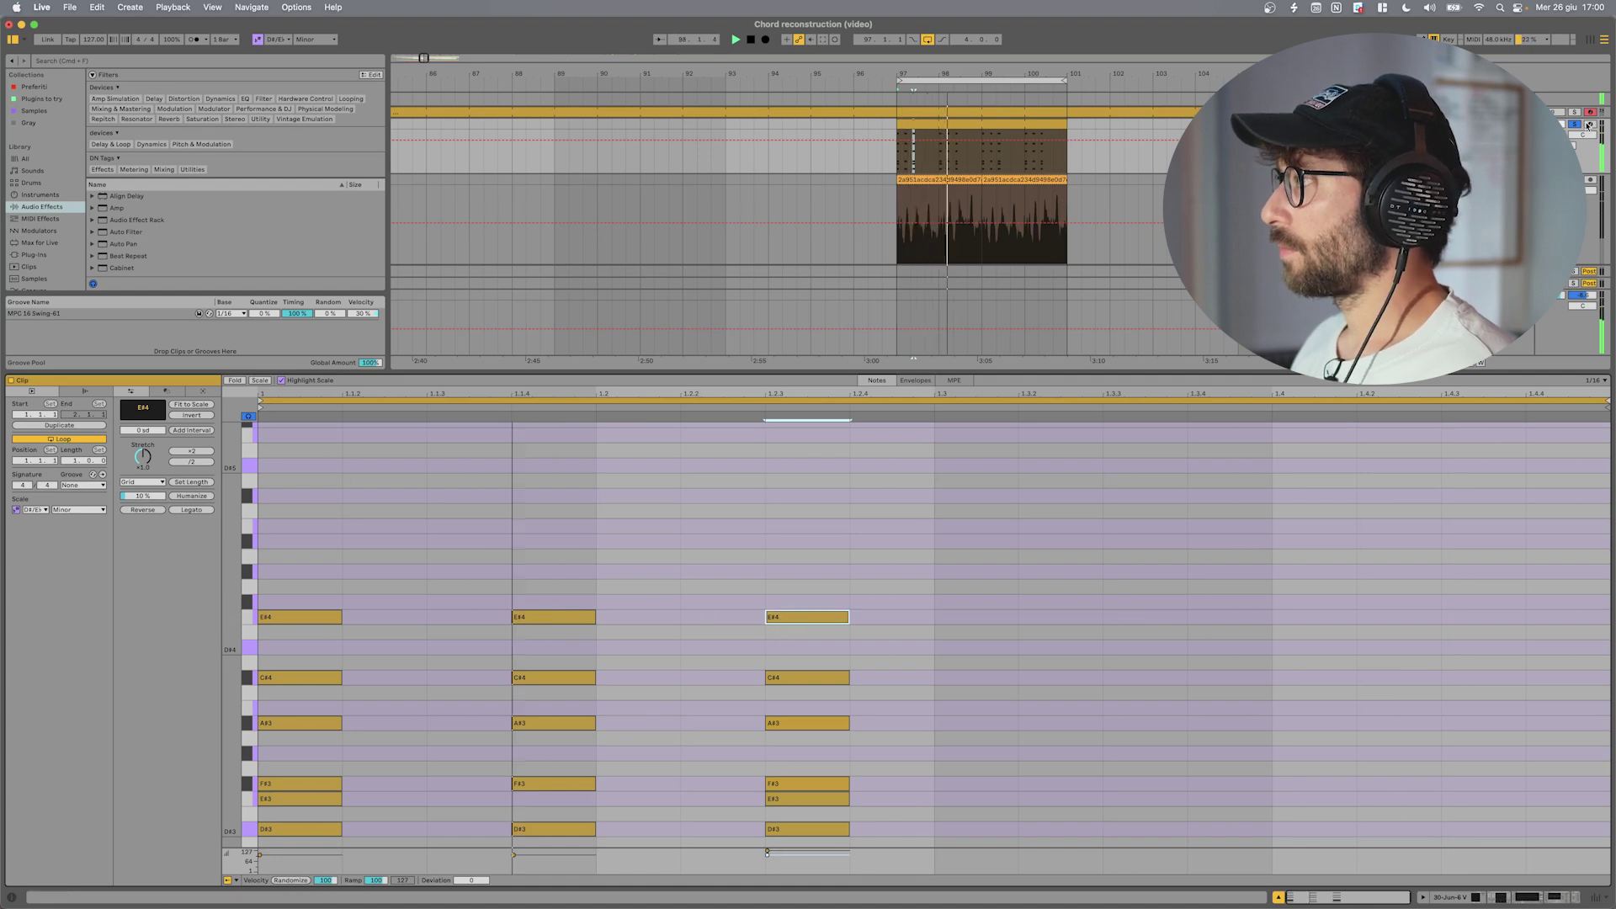
{"action": "left_click", "coordinate": [242, 616]}
{"action": "key", "text": "space"}
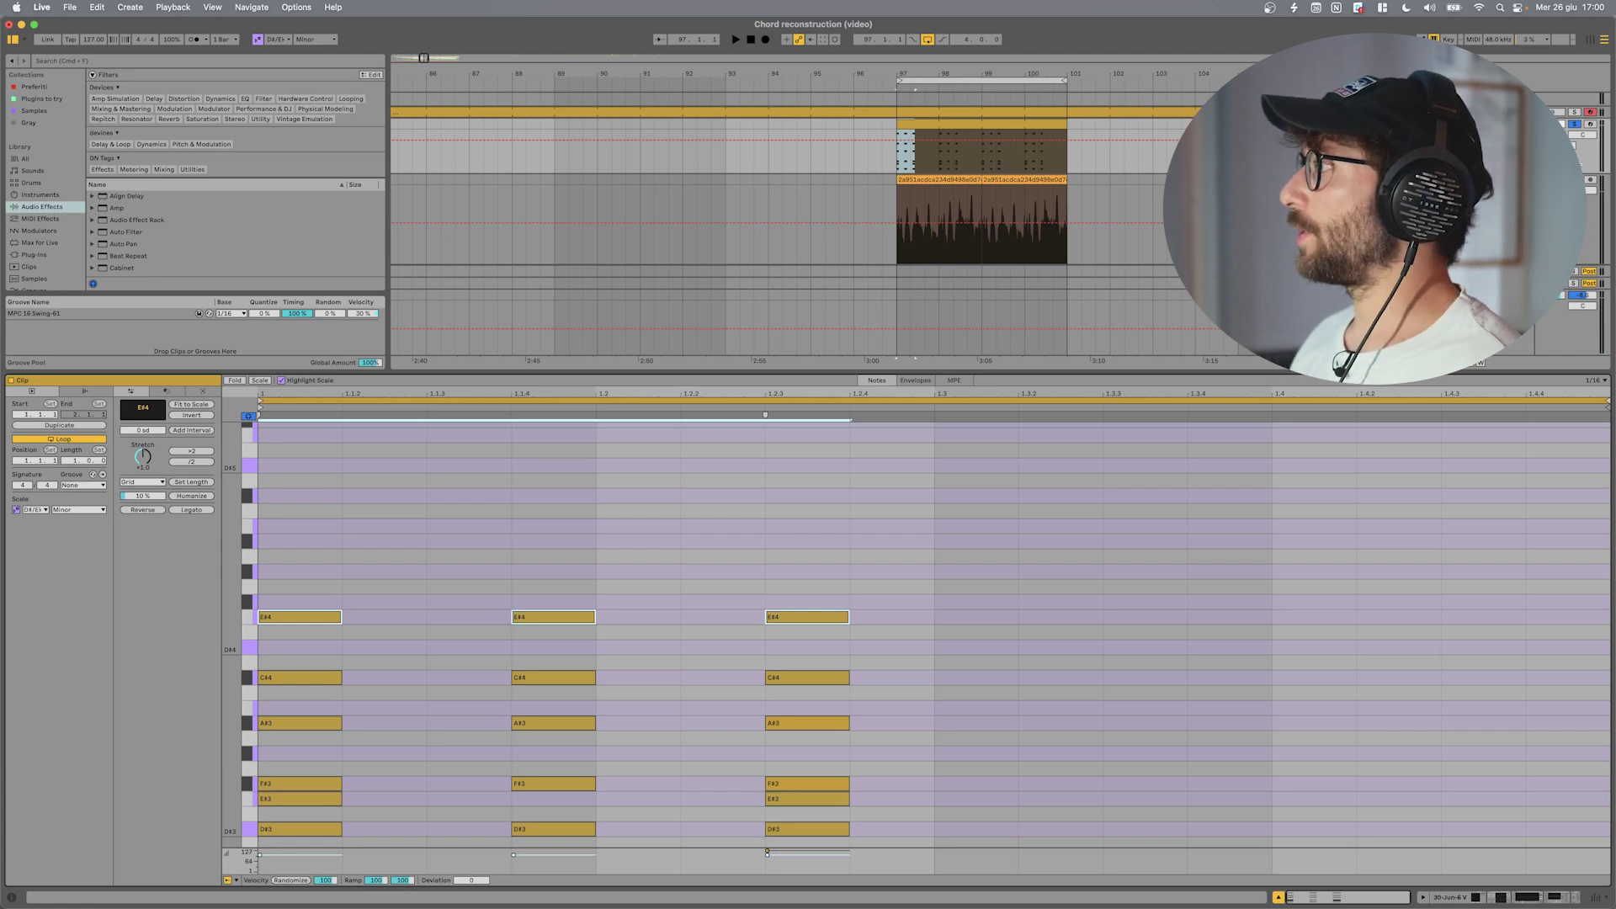
{"action": "key", "text": "space"}
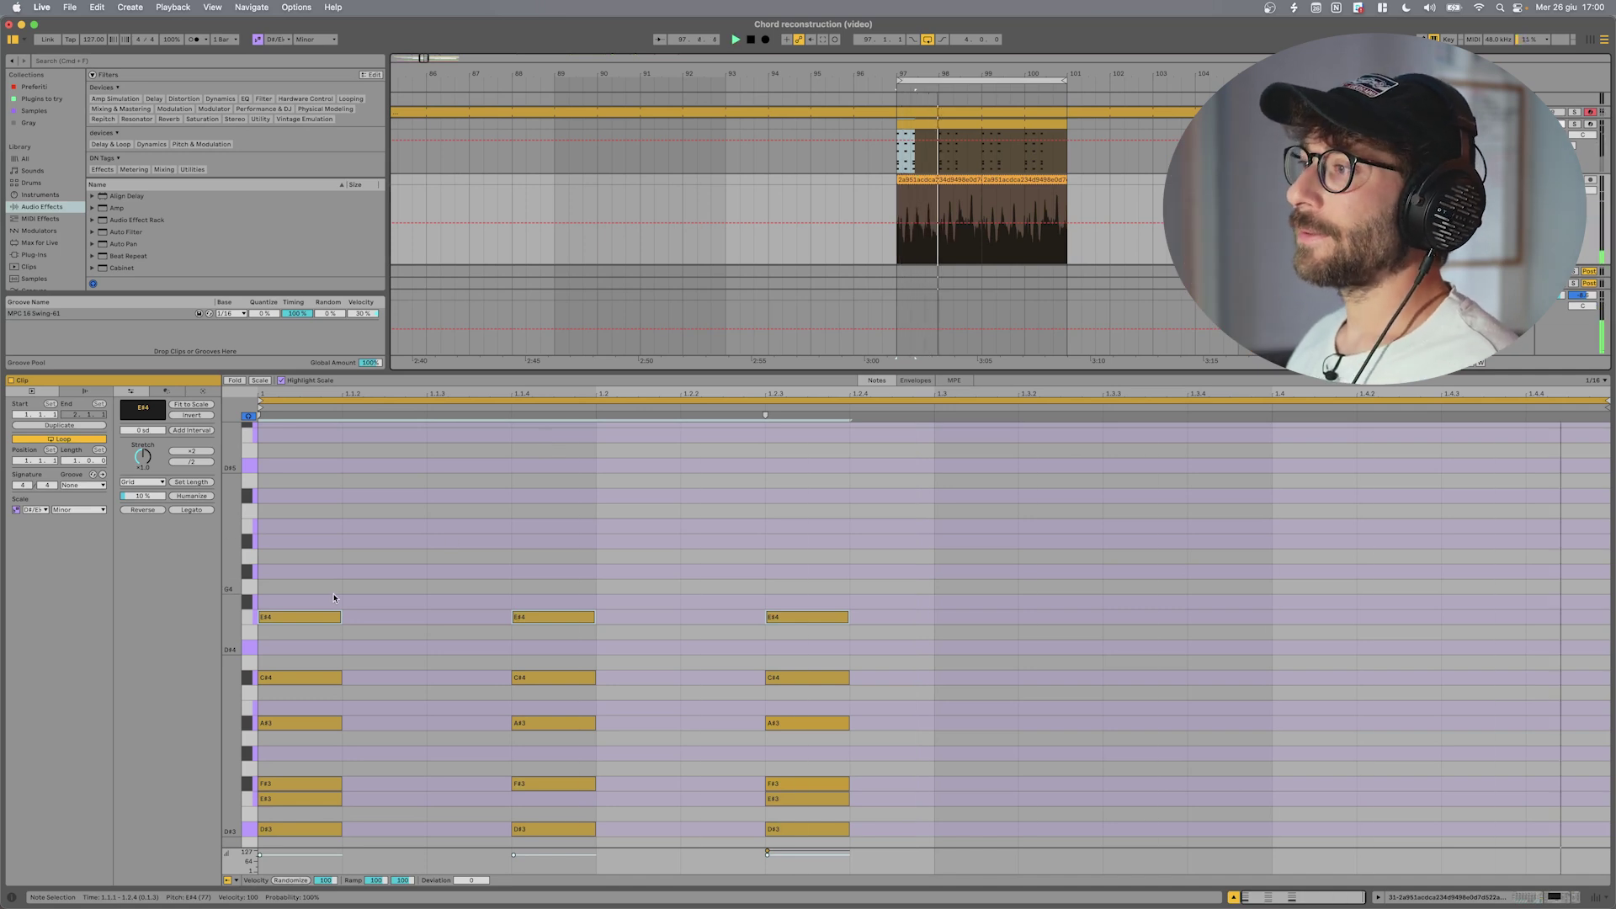
{"action": "key", "text": "space"}
Add a C#5 note to the second chord and copy it to the third chord
{"action": "left_click", "coordinate": [504, 570]}
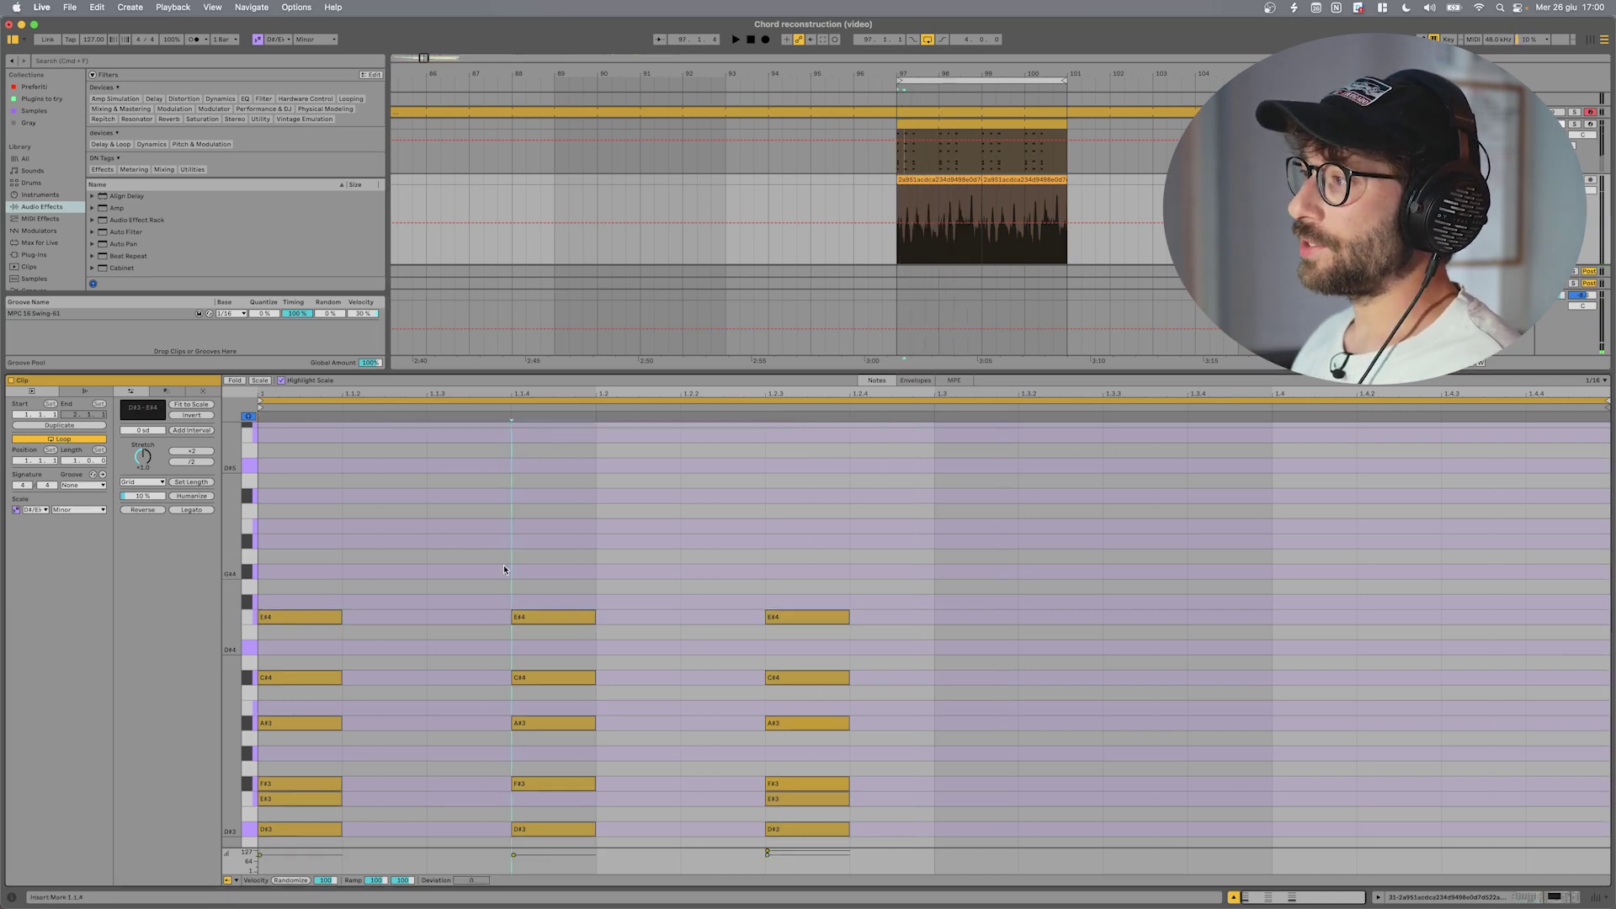
{"action": "left_click_drag", "start_coordinate": [549, 627], "coordinate": [563, 536]}
{"action": "left_click_drag", "start_coordinate": [574, 470], "coordinate": [843, 503]}
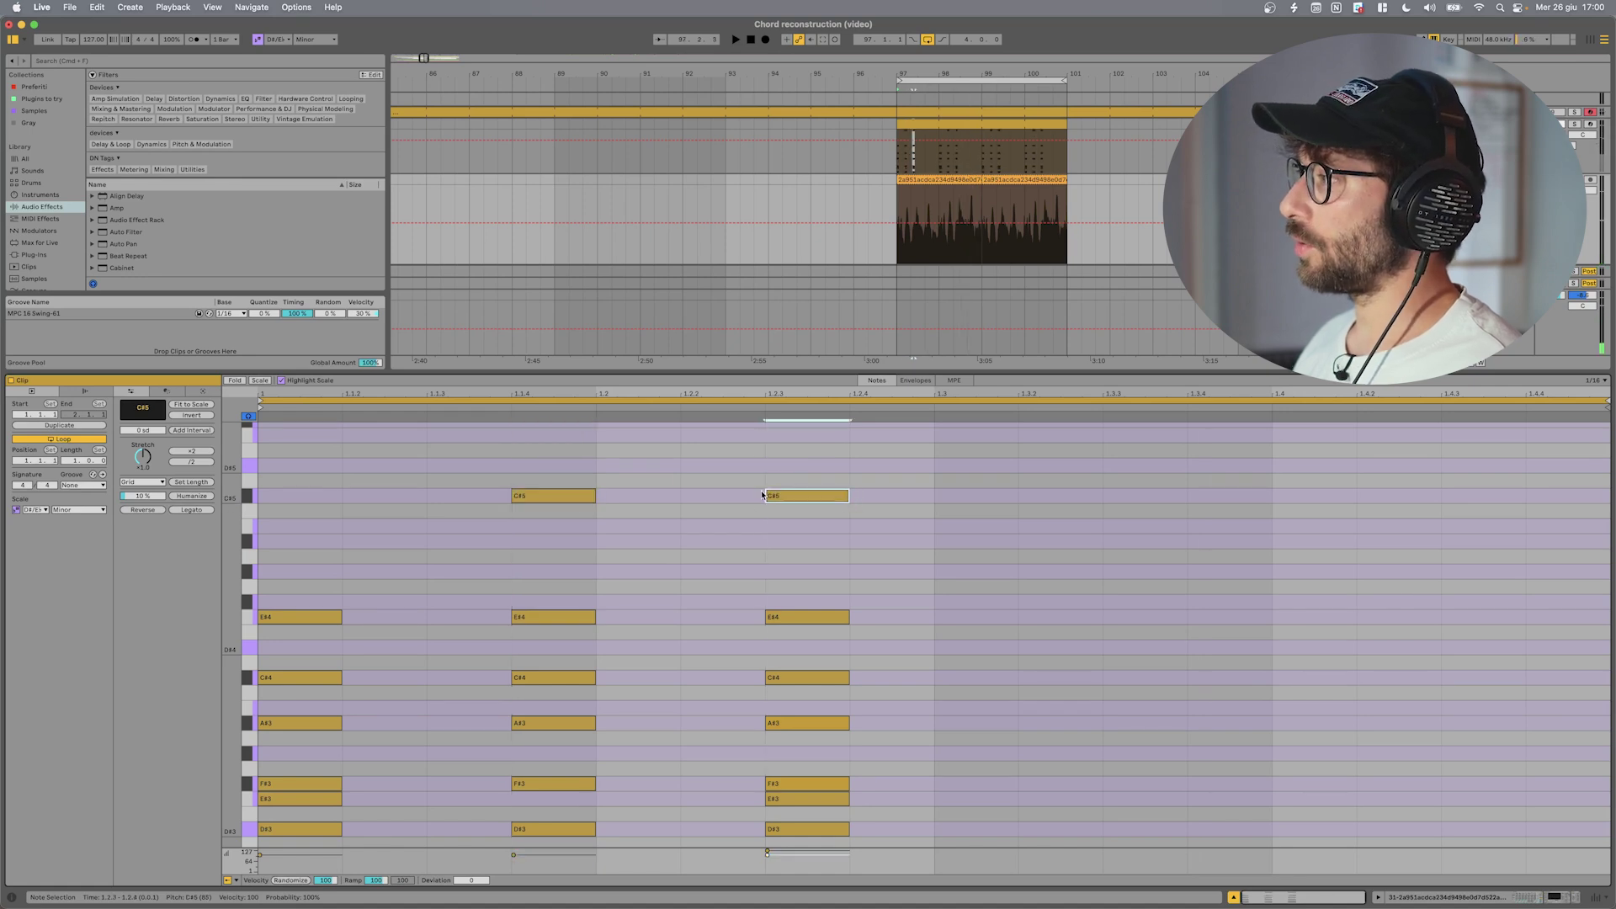
Solo the Jun-6 V track and play the loop to hear the extended chords
{"action": "left_click", "coordinate": [847, 644]}
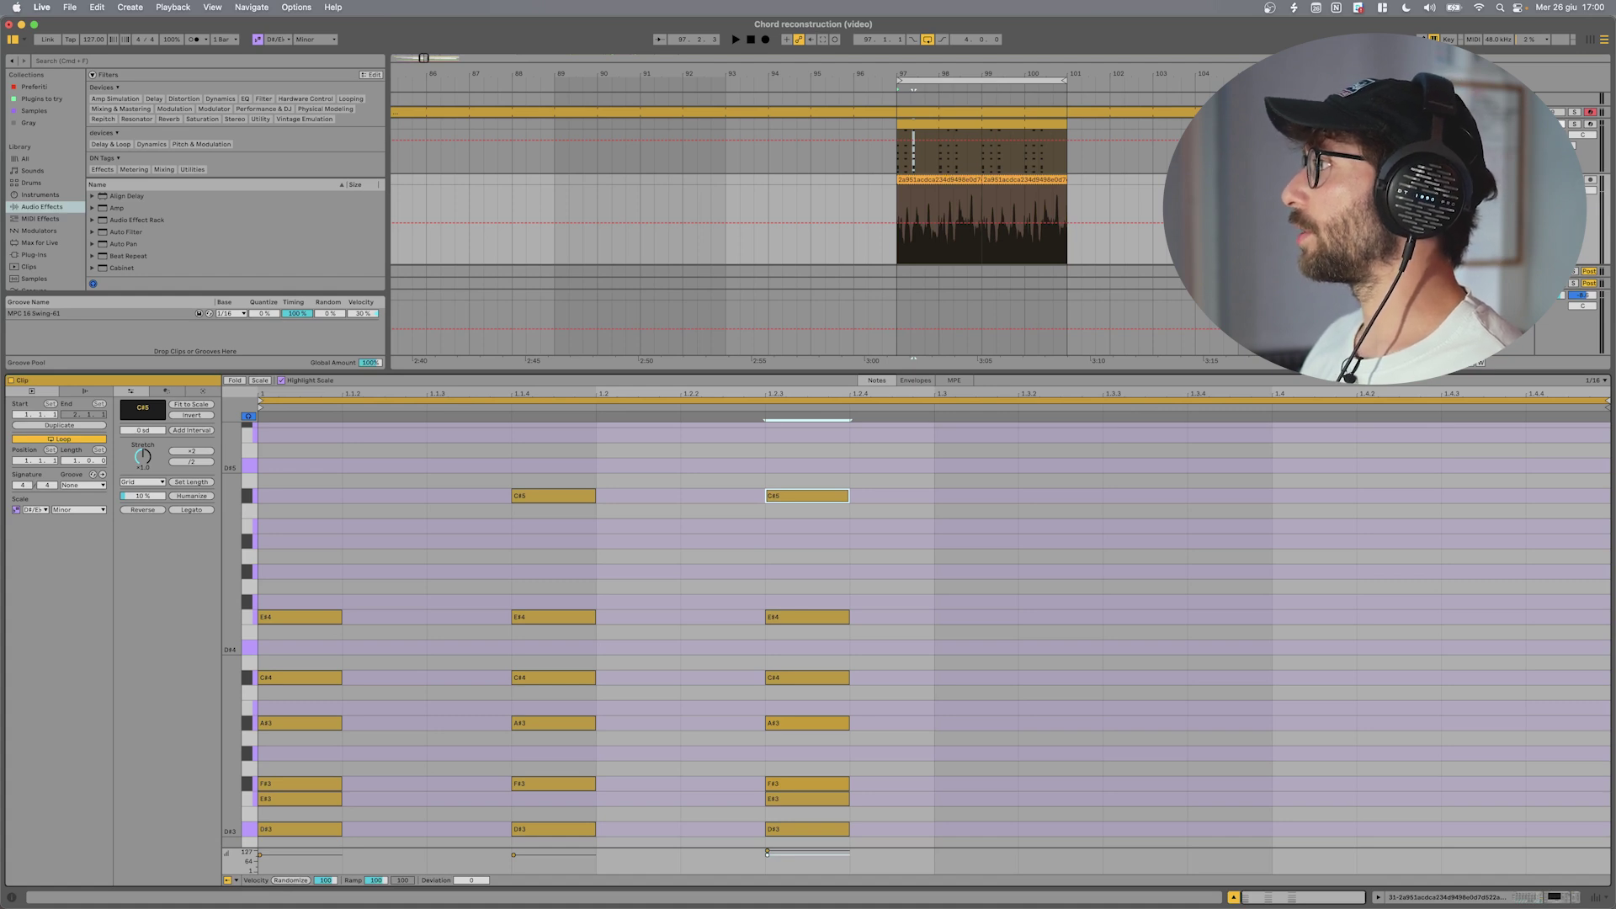
{"action": "left_click", "coordinate": [1575, 124]}
{"action": "key", "text": "space"}
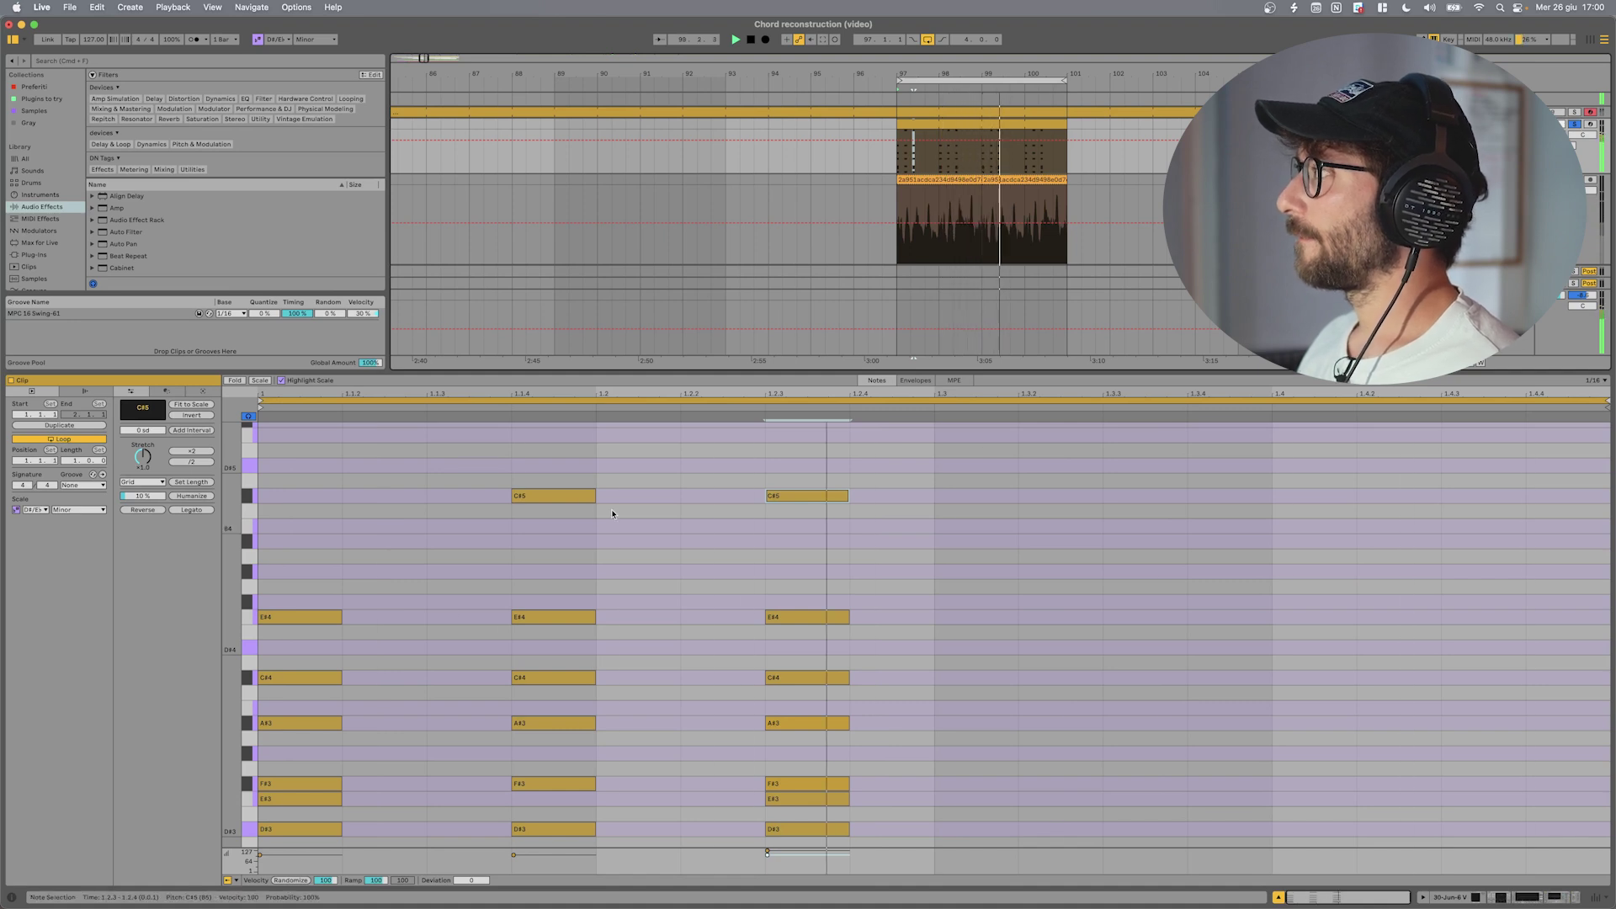
Slightly raise the VCF Cutoff envelope peak on the second chord and lower the peak on the third chord
{"action": "key", "text": "Down"}
{"action": "key", "text": "shift+Tab"}
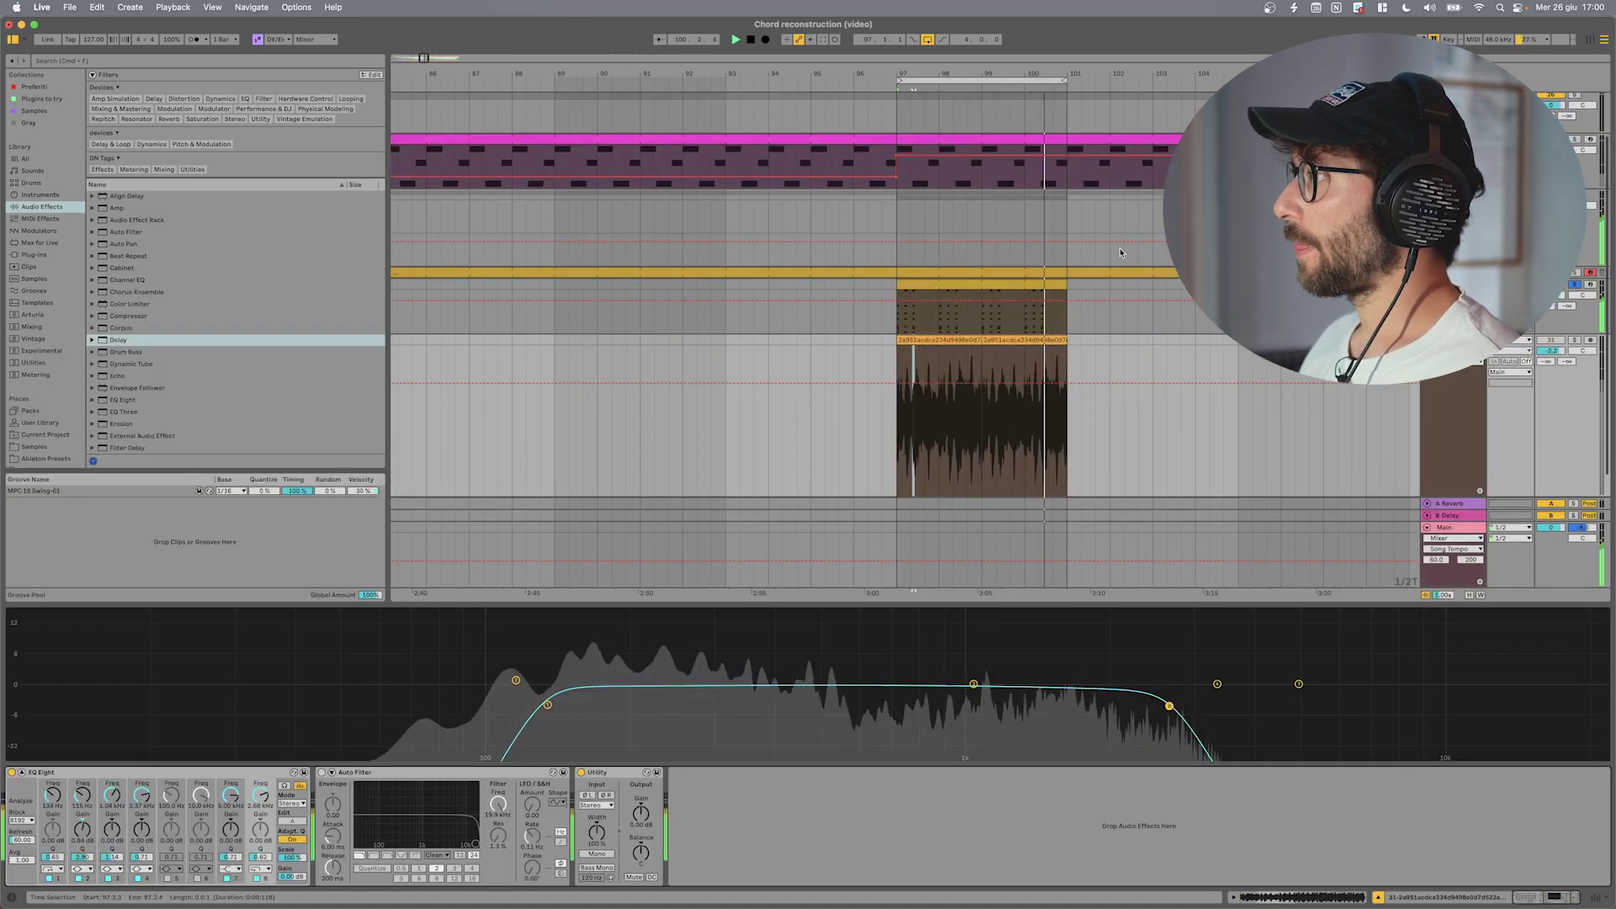
{"action": "left_click", "coordinate": [952, 285]}
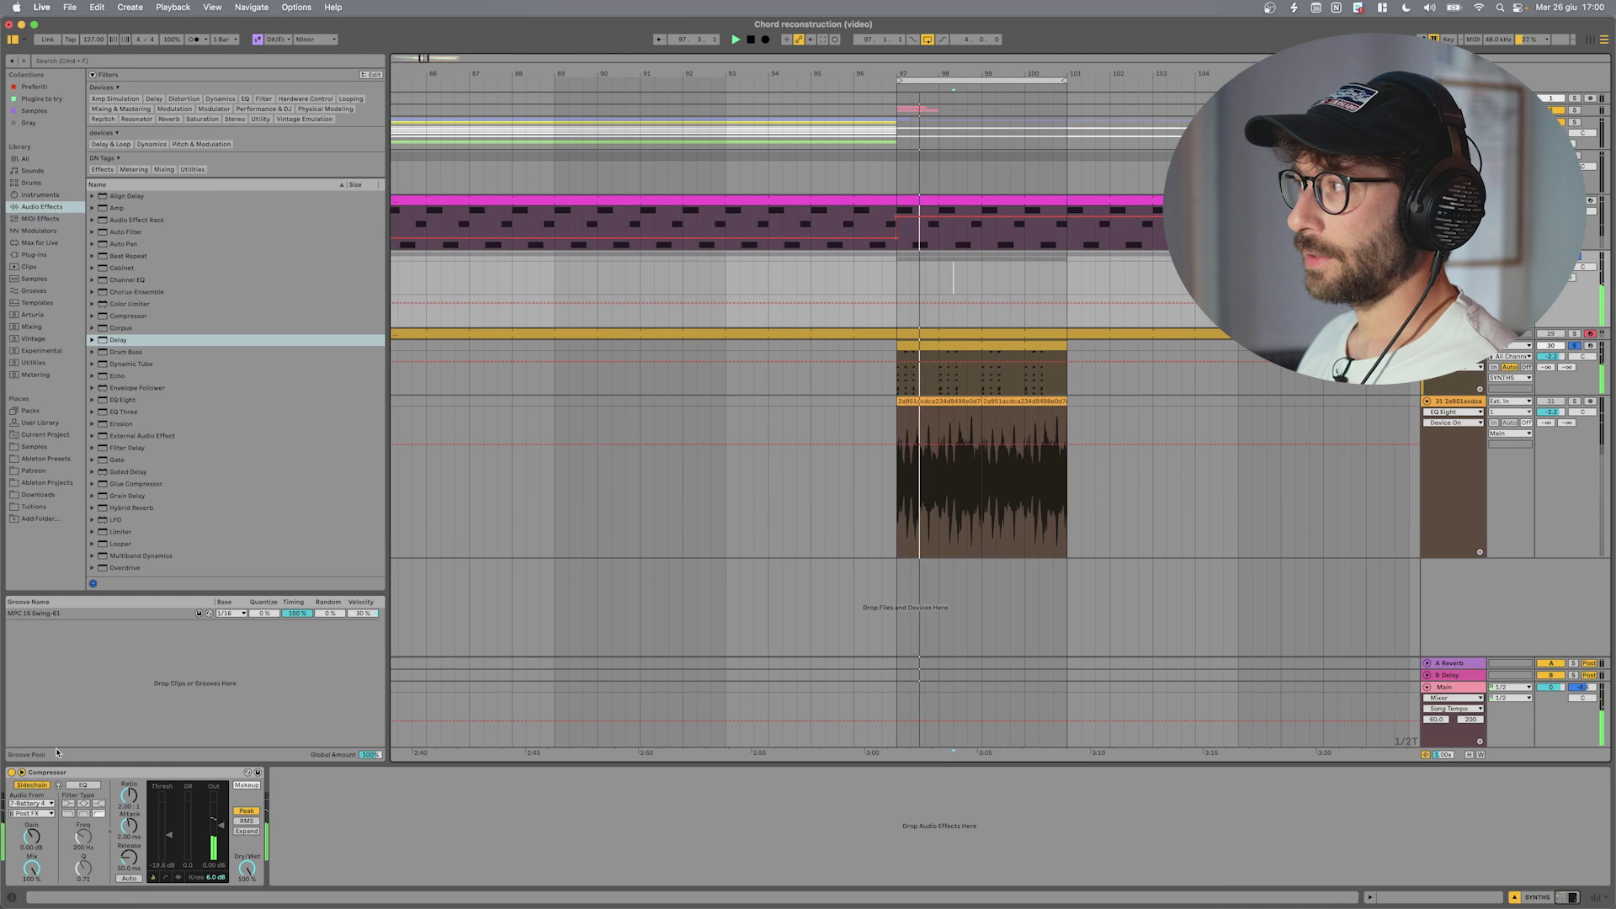
{"action": "key", "text": "Up"}
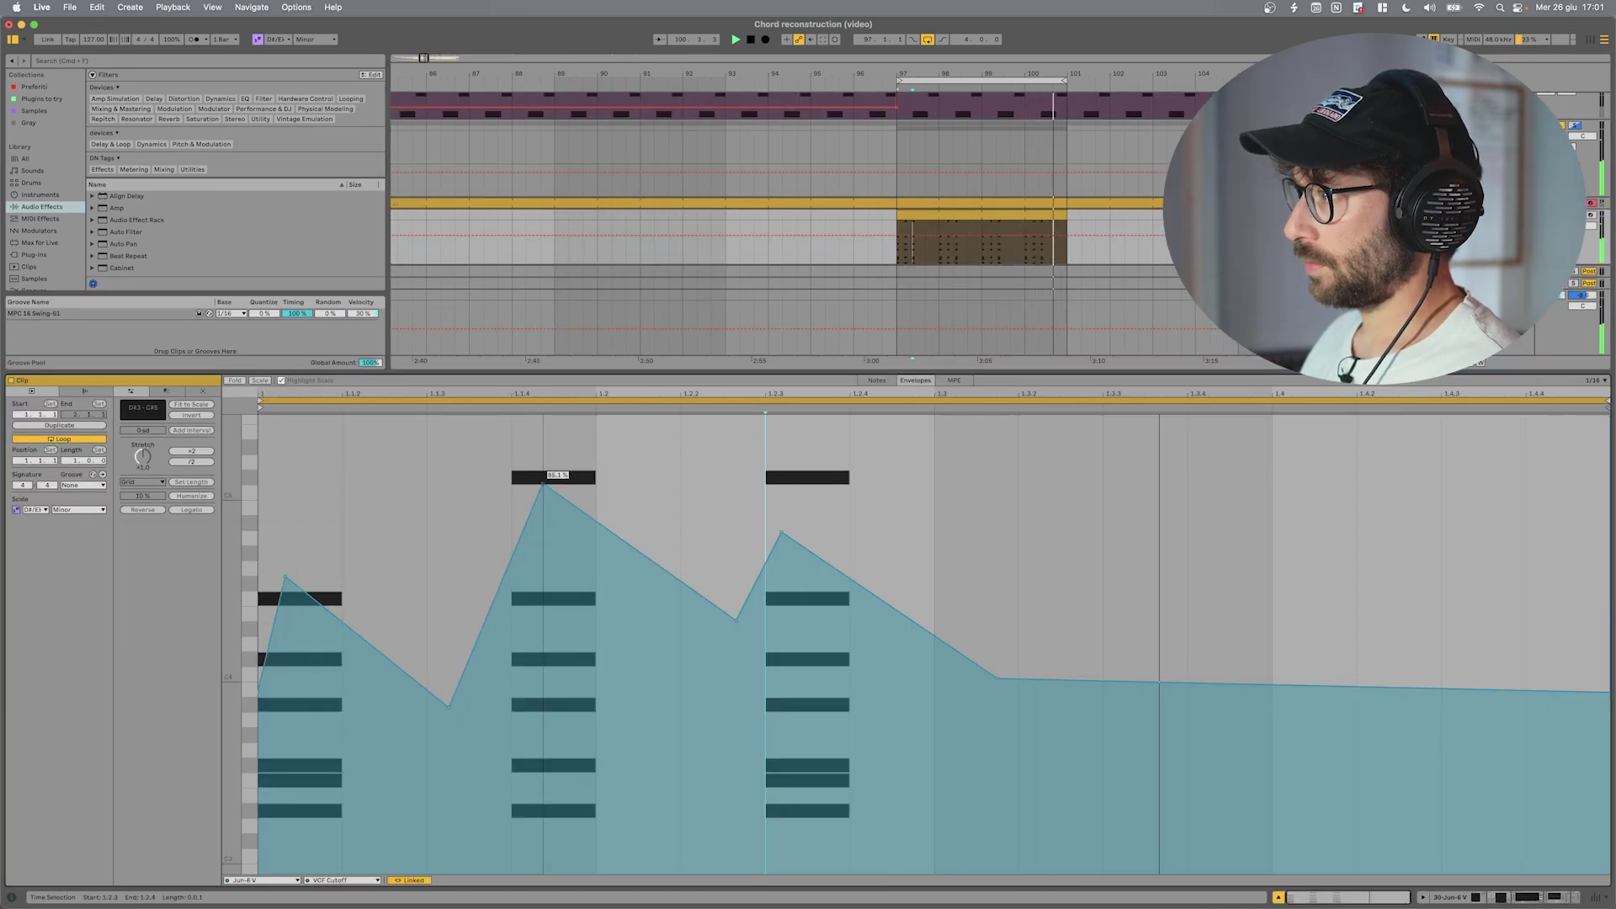
{"action": "left_click_drag", "start_coordinate": [543, 487], "coordinate": [543, 480]}
{"action": "mouse_move", "coordinate": [783, 537]}
{"action": "left_click_drag", "start_coordinate": [783, 534], "coordinate": [782, 541]}
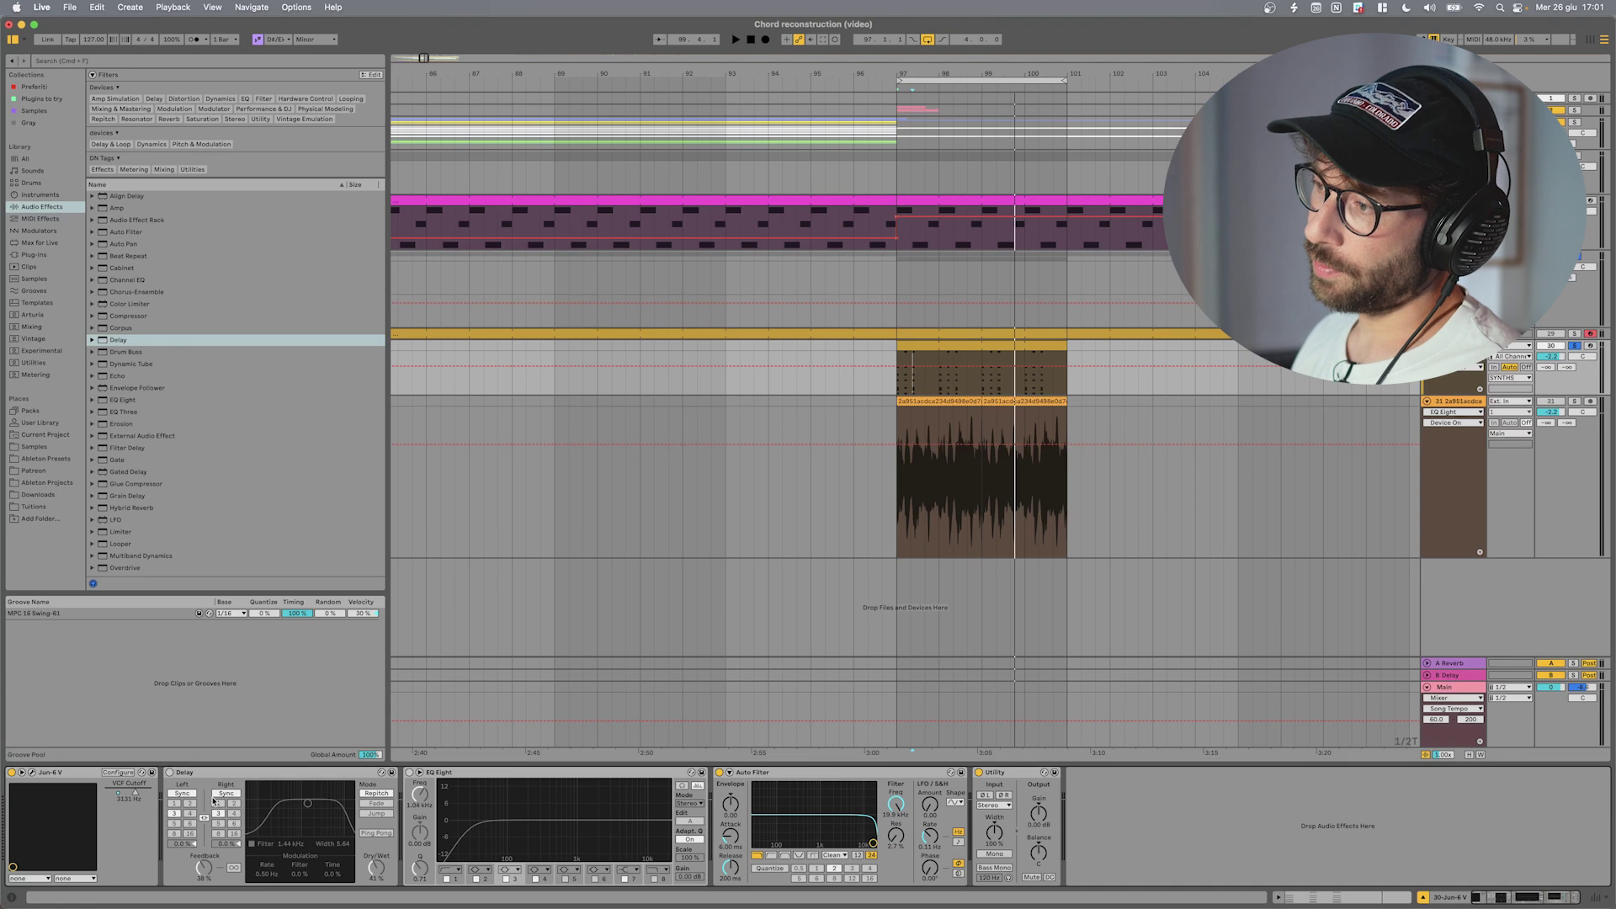
Enable the Delay on the Jun-6 V track and play the loop, soloing the reference audio for comparison
{"action": "left_click", "coordinate": [170, 773]}
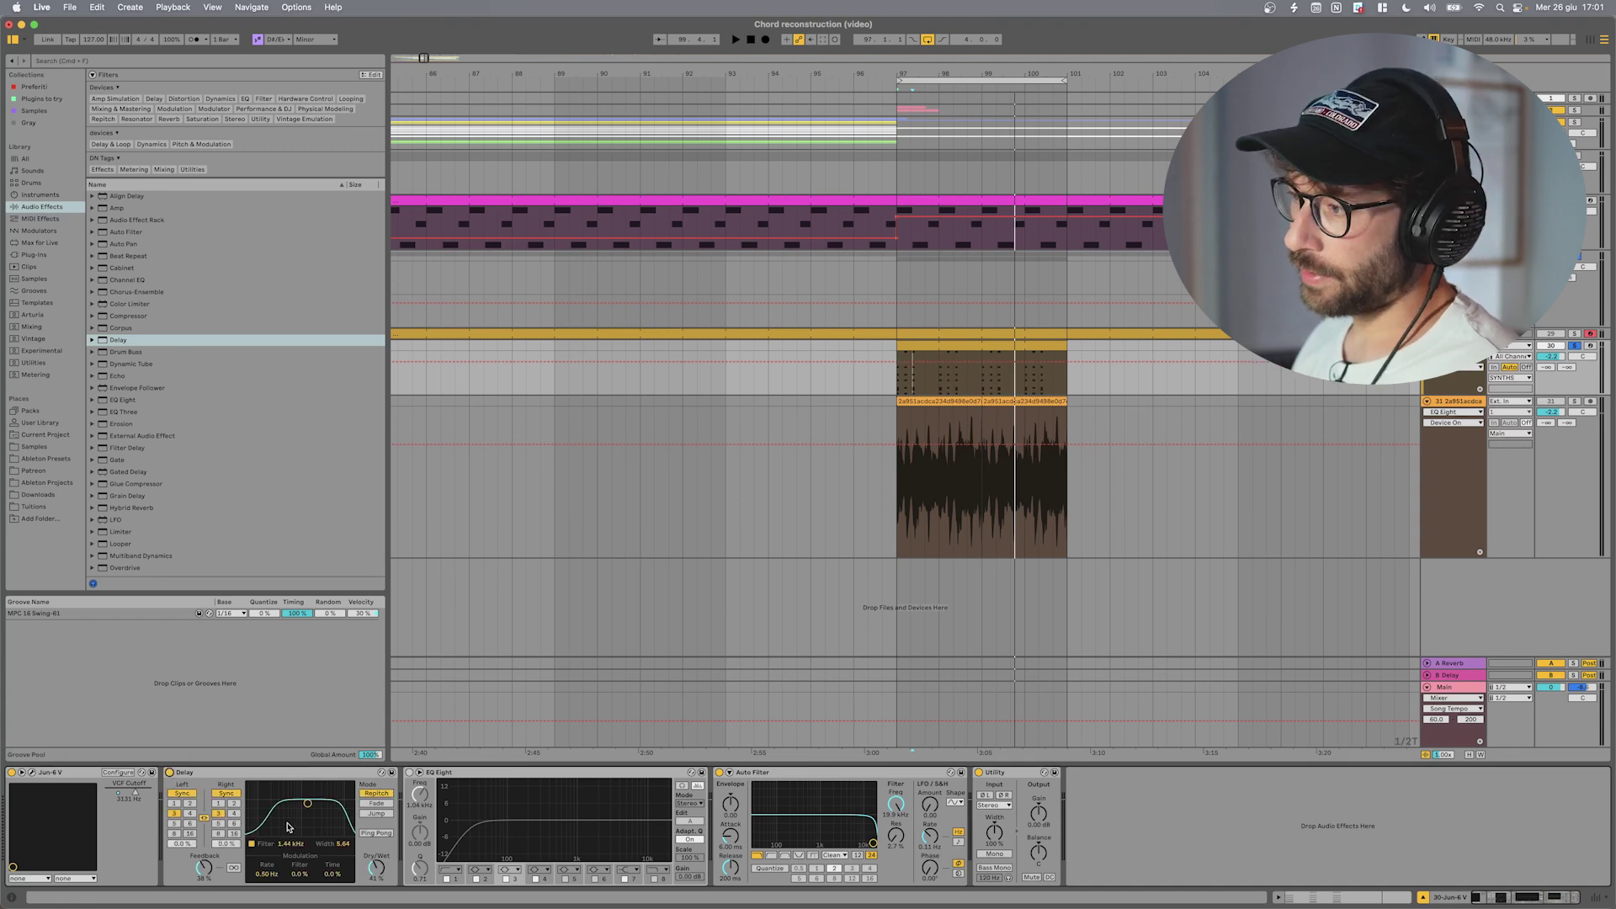
{"action": "key", "text": "space"}
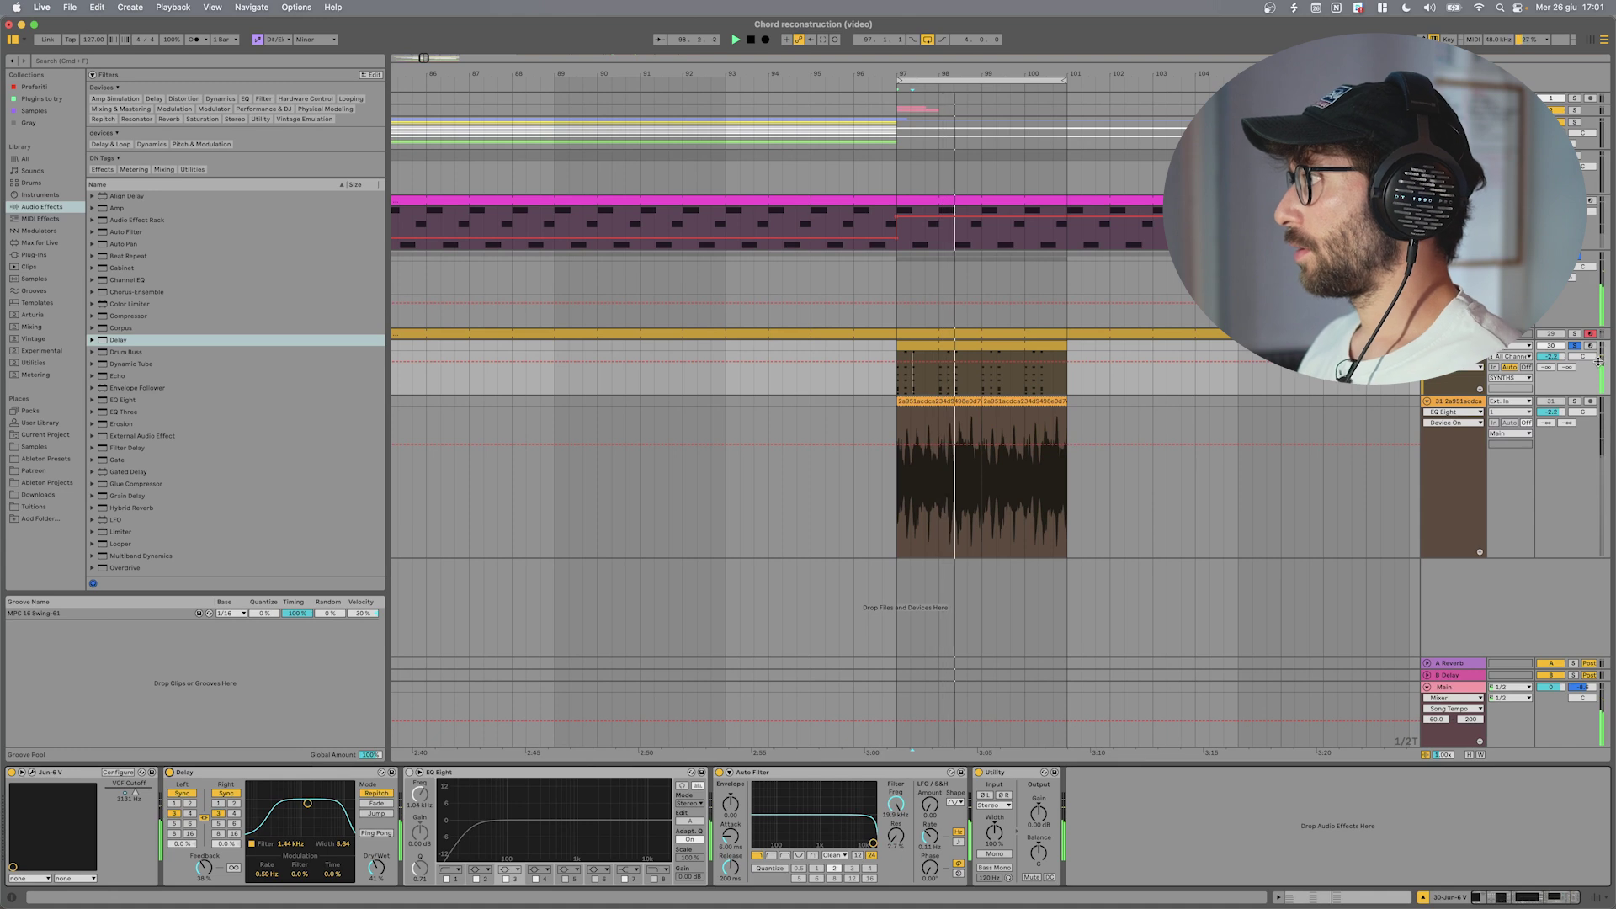
{"action": "left_click", "coordinate": [1577, 402]}
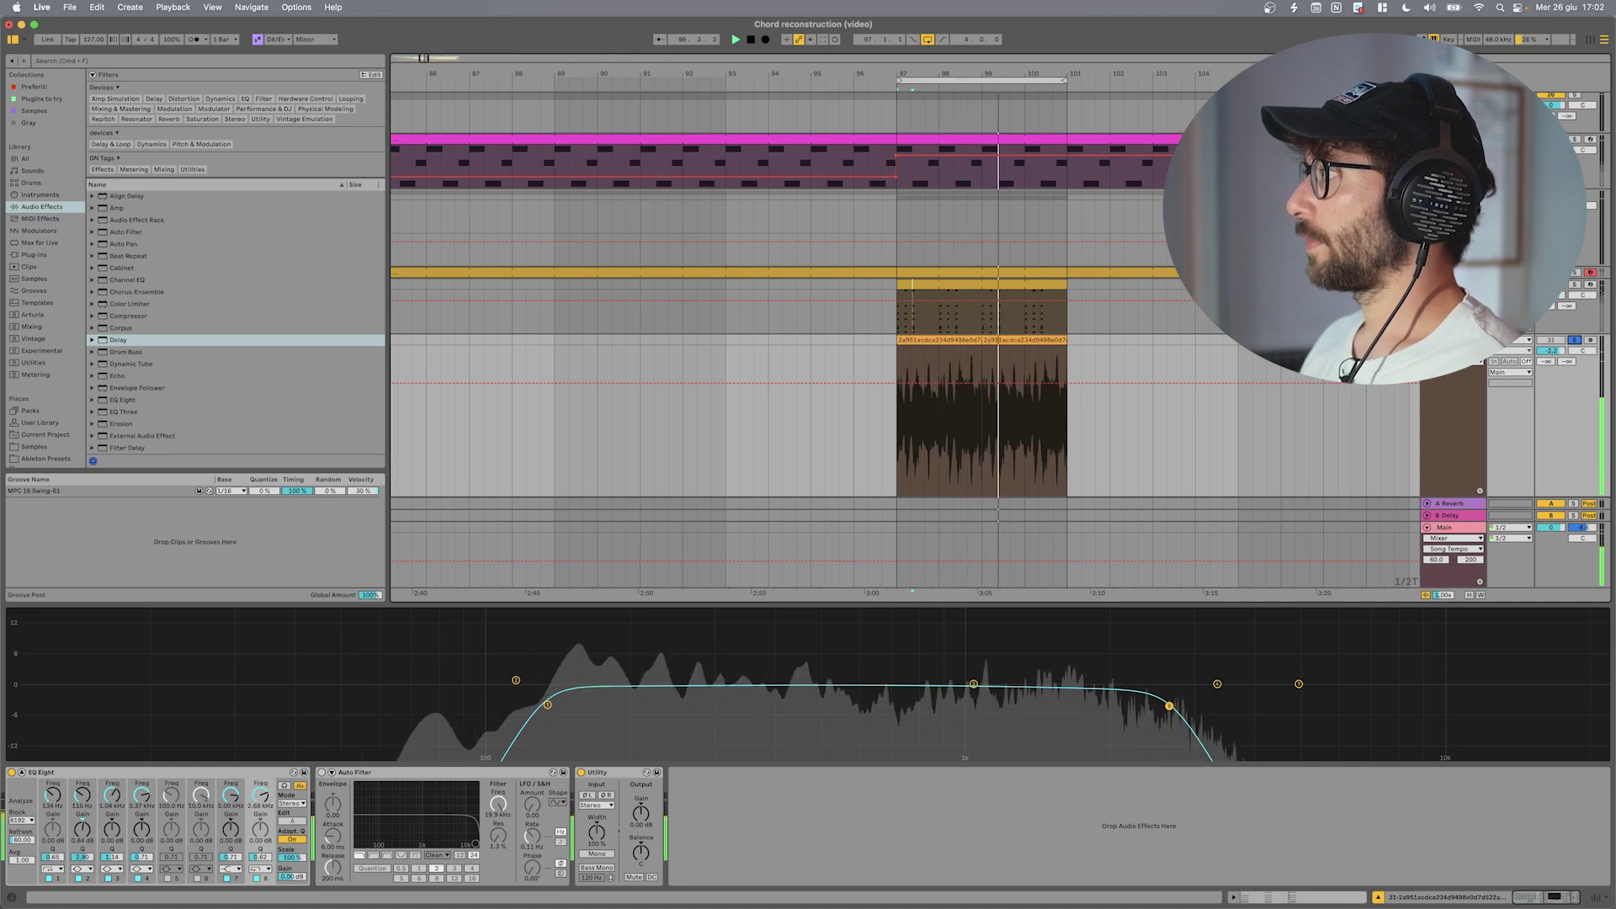
Delete the E#4 note from the first chord of the Jun-6 V clip
{"action": "key", "text": "Up"}
{"action": "key", "text": "Up"}
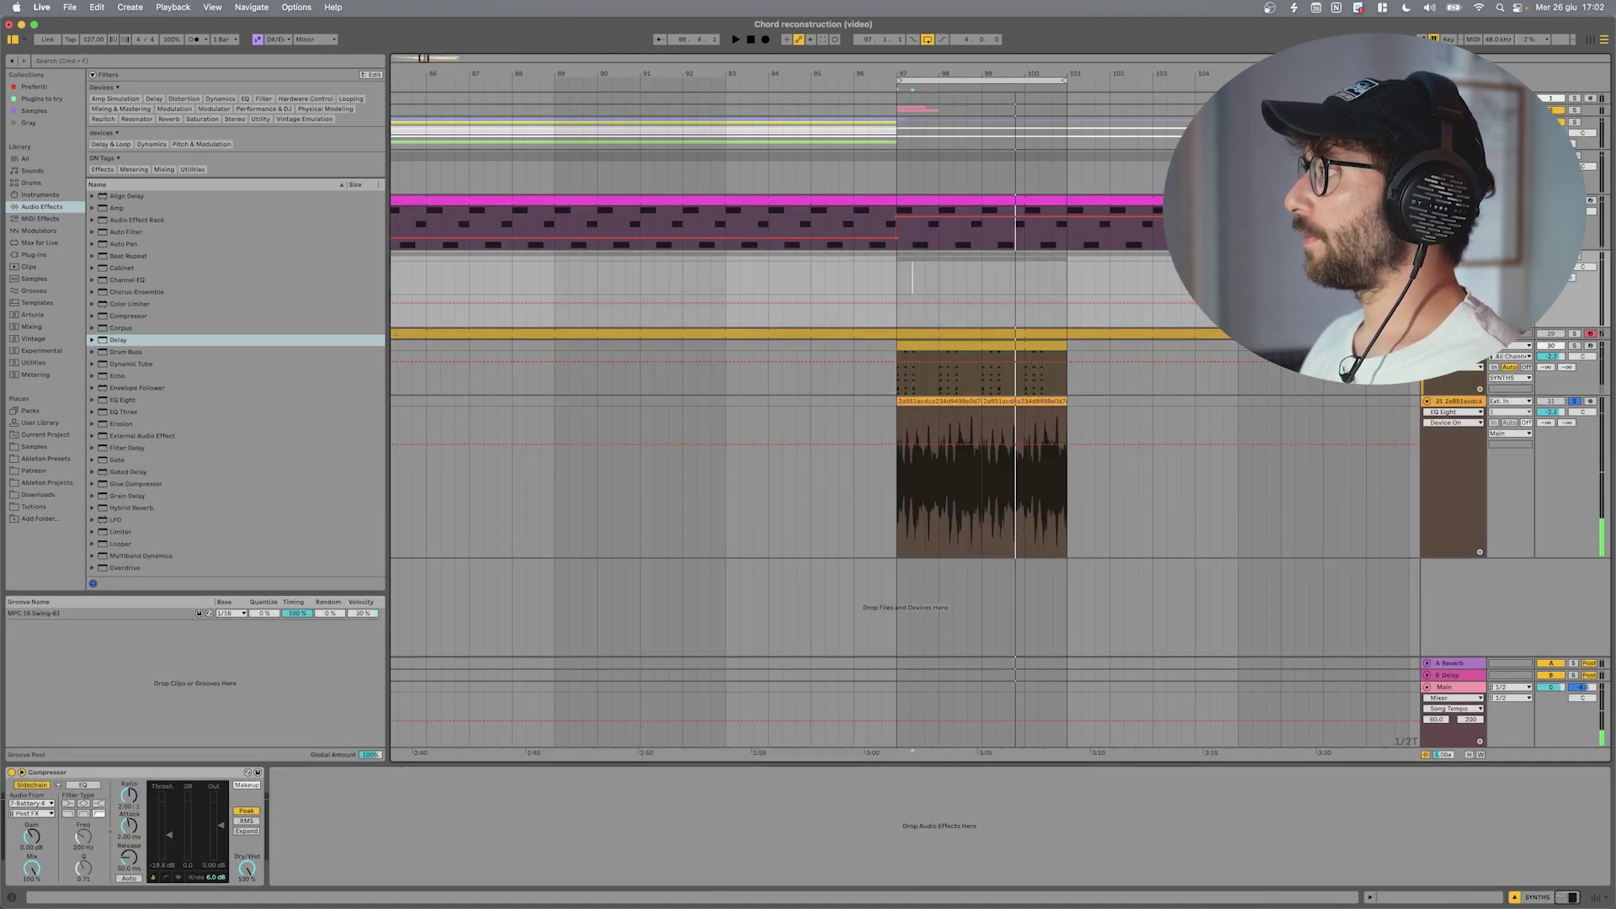
{"action": "key", "text": "Down"}
{"action": "double_click", "coordinate": [933, 357]}
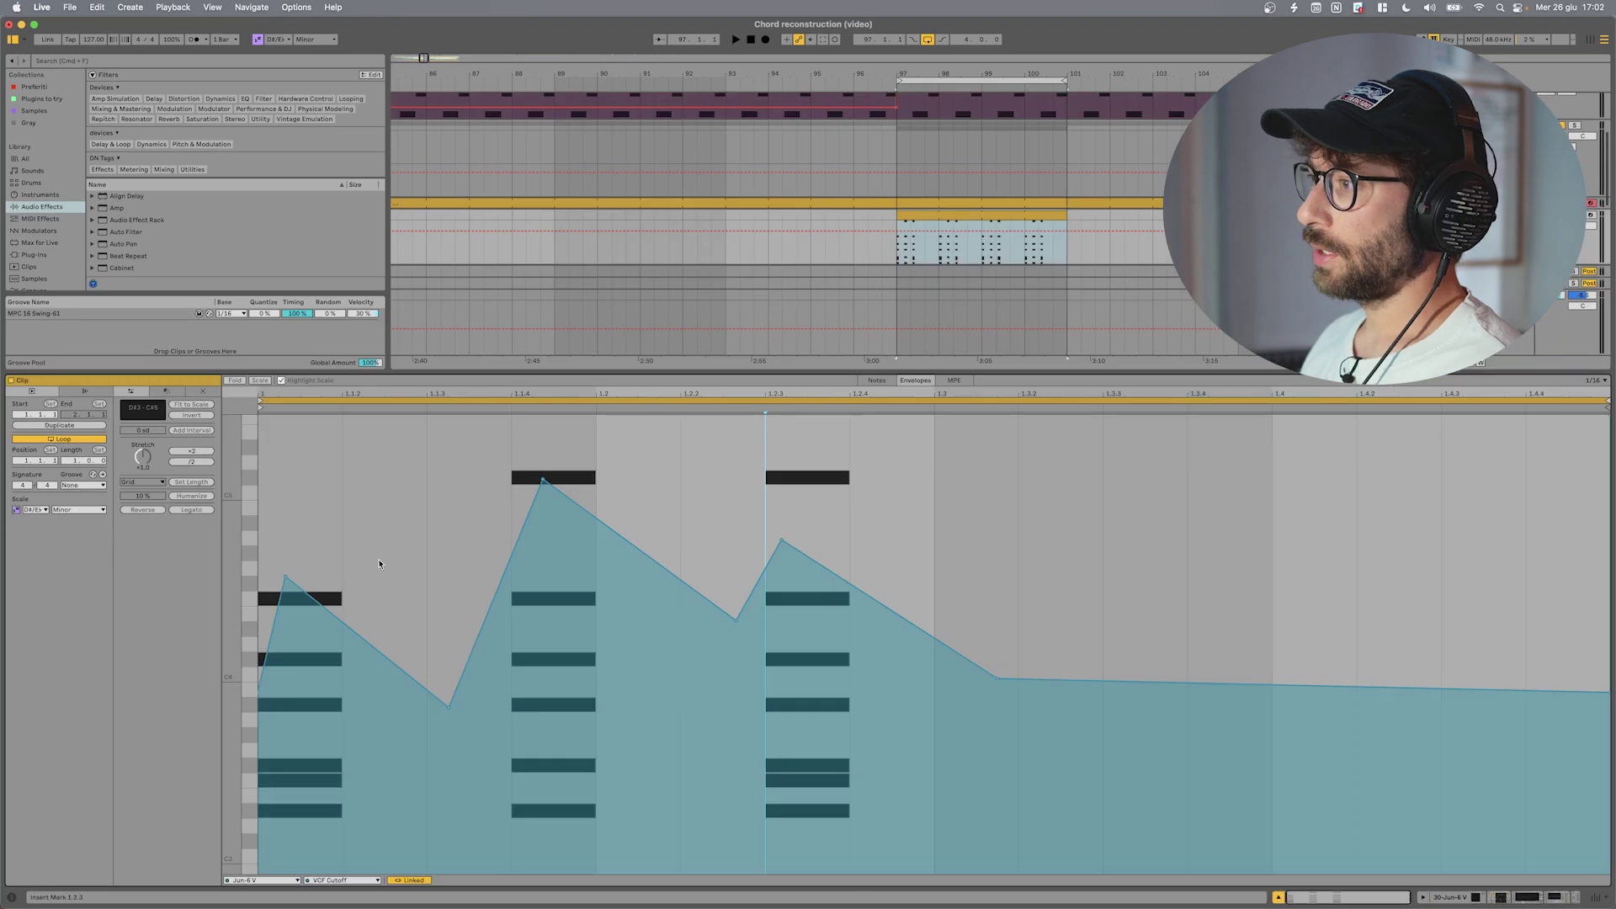
{"action": "left_click", "coordinate": [883, 383]}
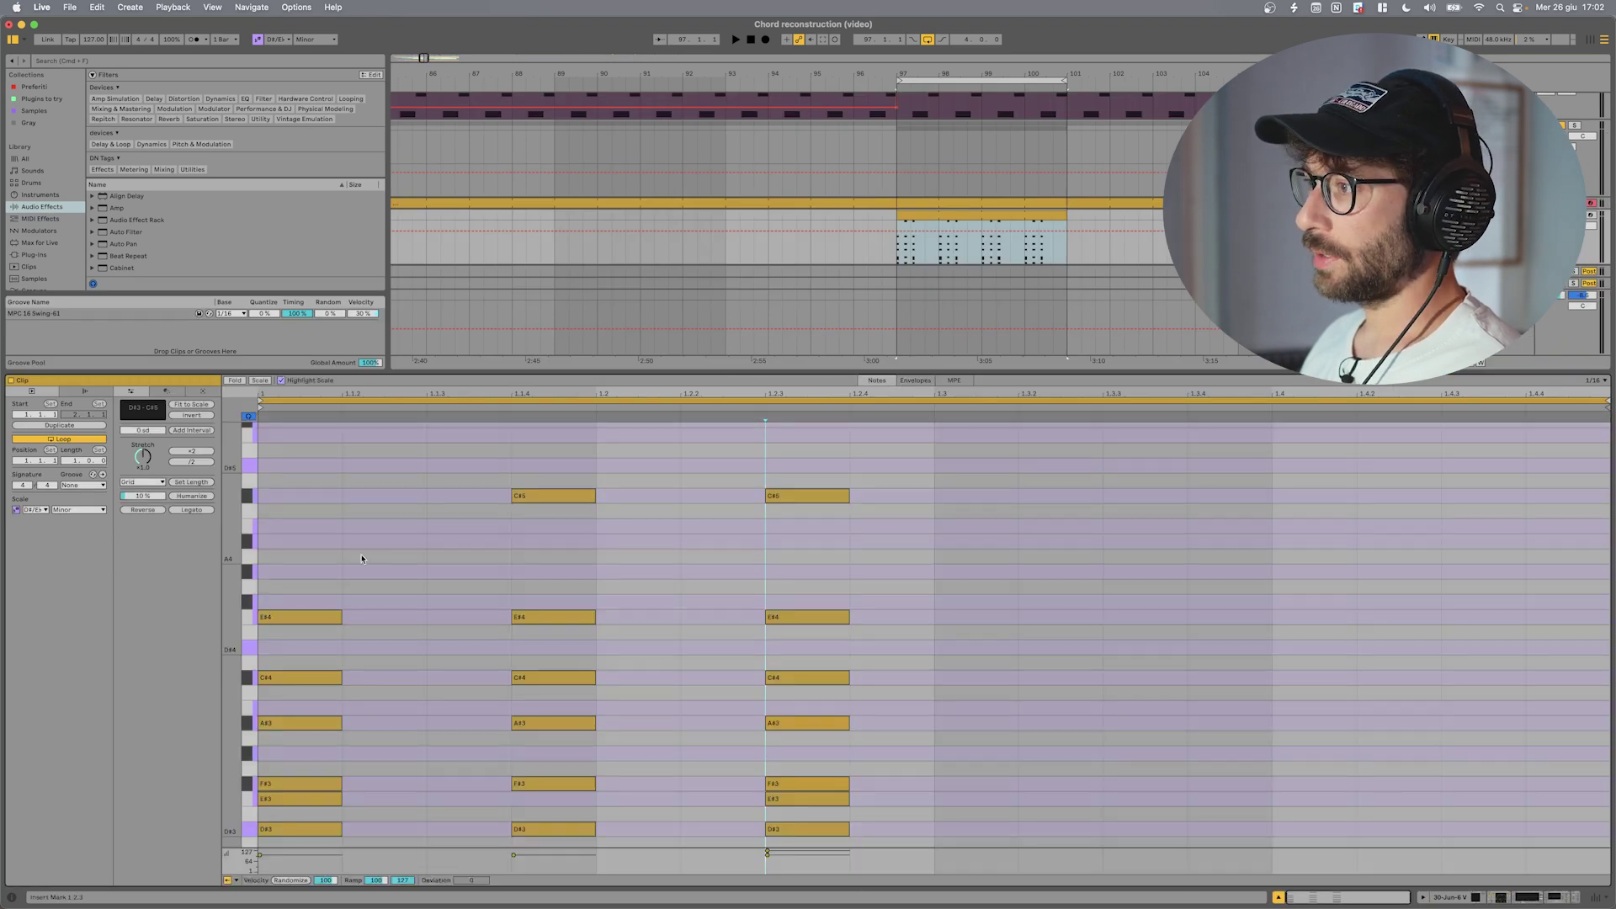
{"action": "left_click_drag", "start_coordinate": [354, 561], "coordinate": [294, 639]}
{"action": "key", "text": "Delete"}
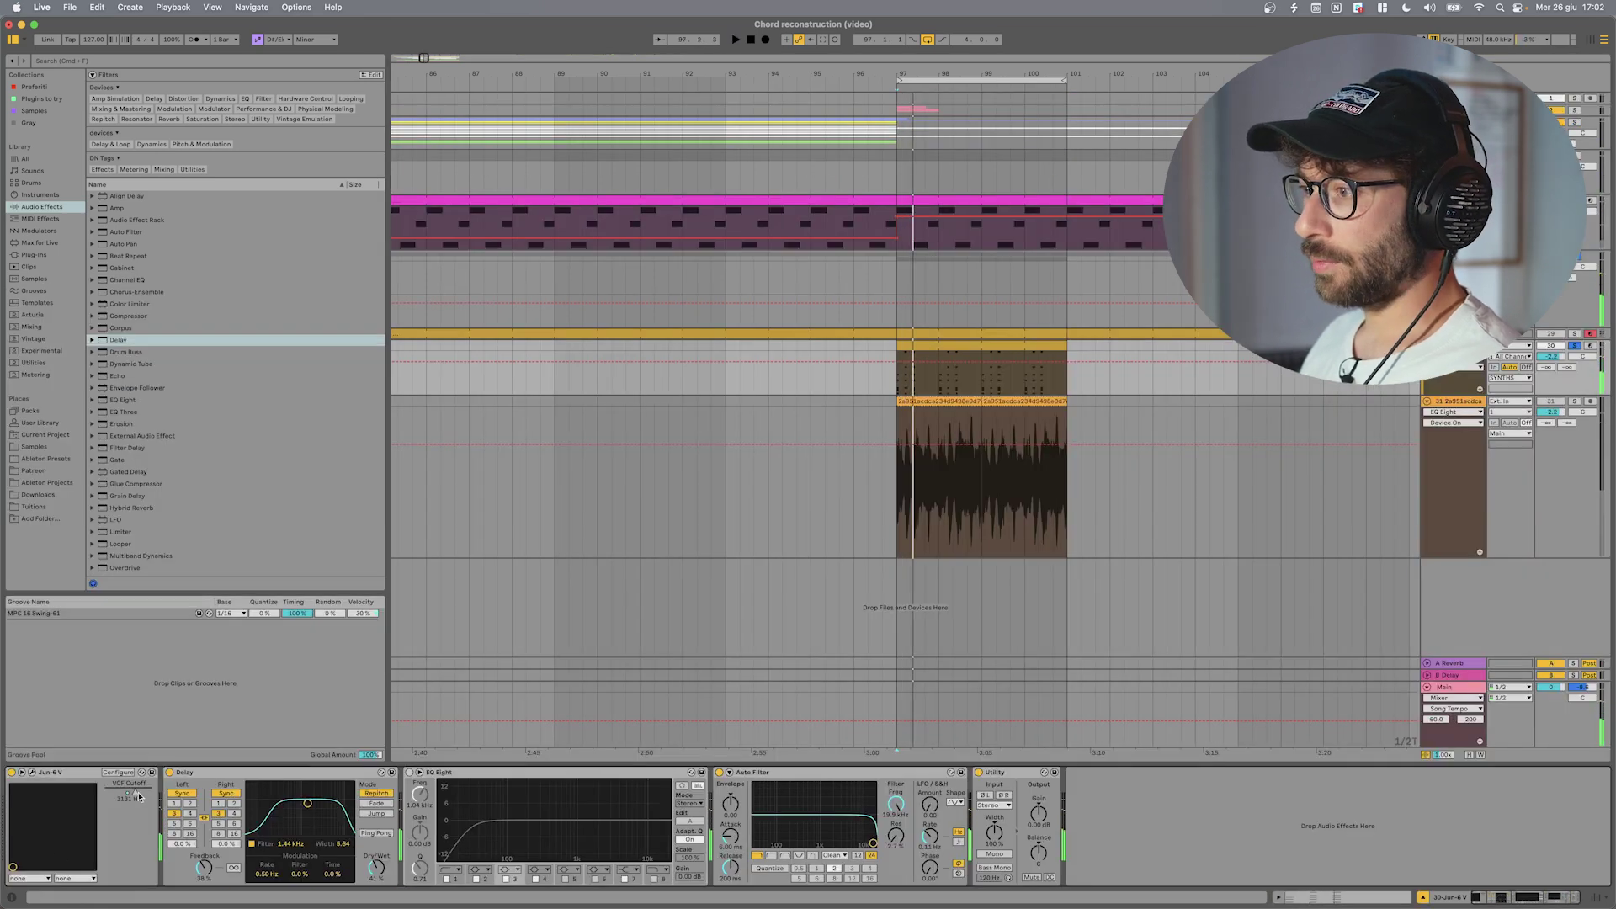
Lower the first chord's VCF Cutoff envelope peak slightly and raise the dip after it while the loop plays
{"action": "right_click", "coordinate": [133, 796]}
{"action": "left_click", "coordinate": [160, 826]}
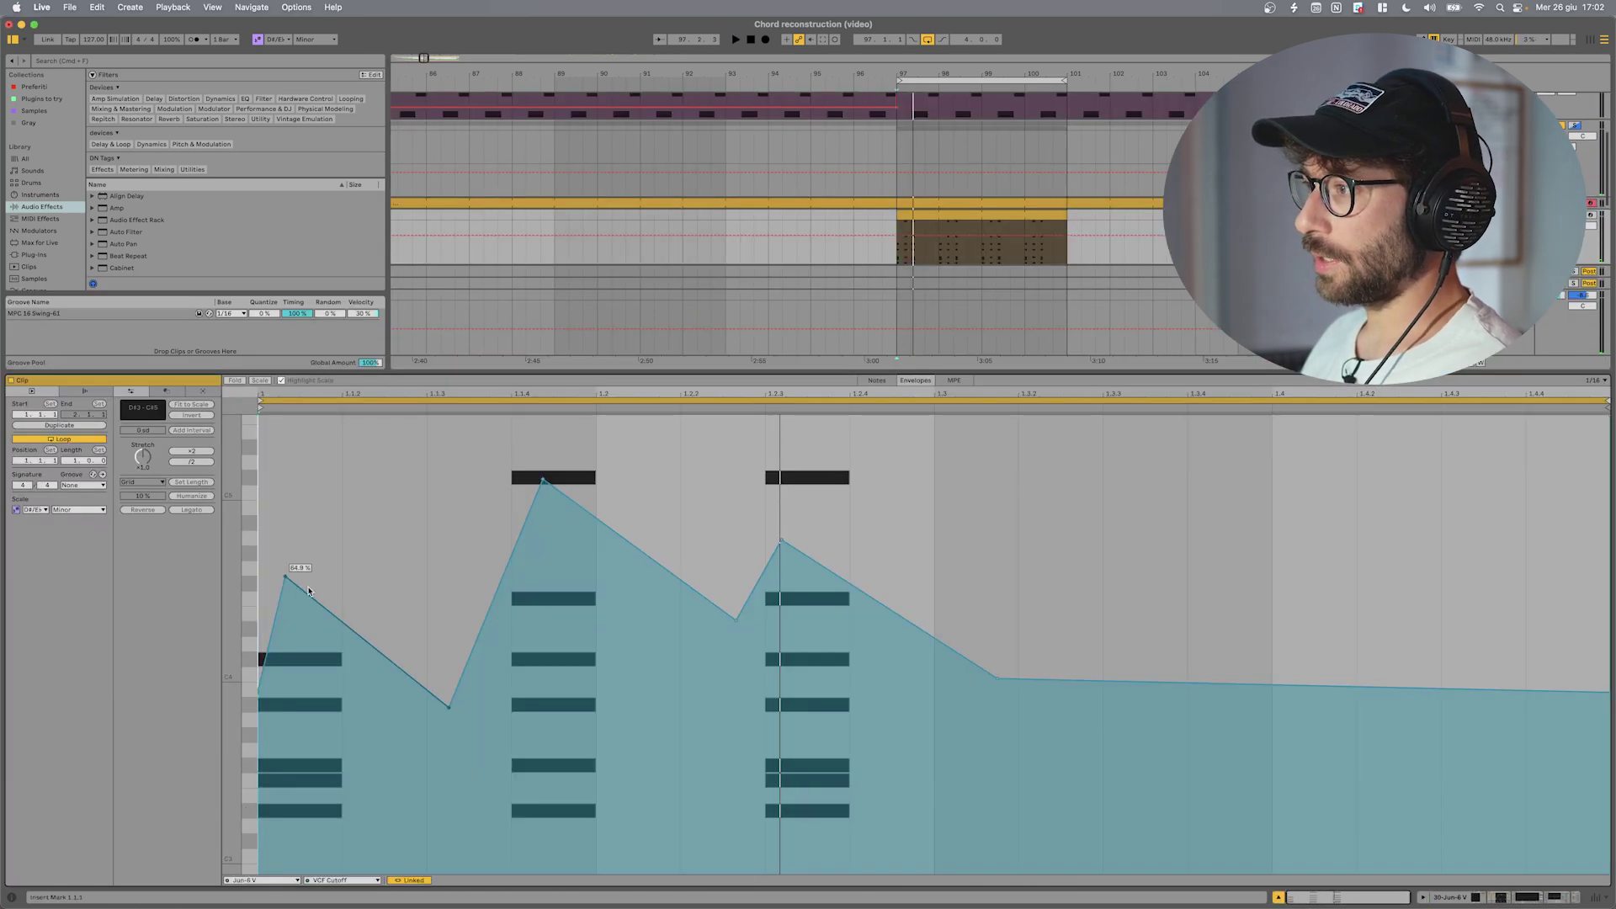
{"action": "key", "text": "space"}
{"action": "left_click_drag", "start_coordinate": [285, 567], "coordinate": [281, 609]}
{"action": "left_click_drag", "start_coordinate": [370, 671], "coordinate": [370, 645]}
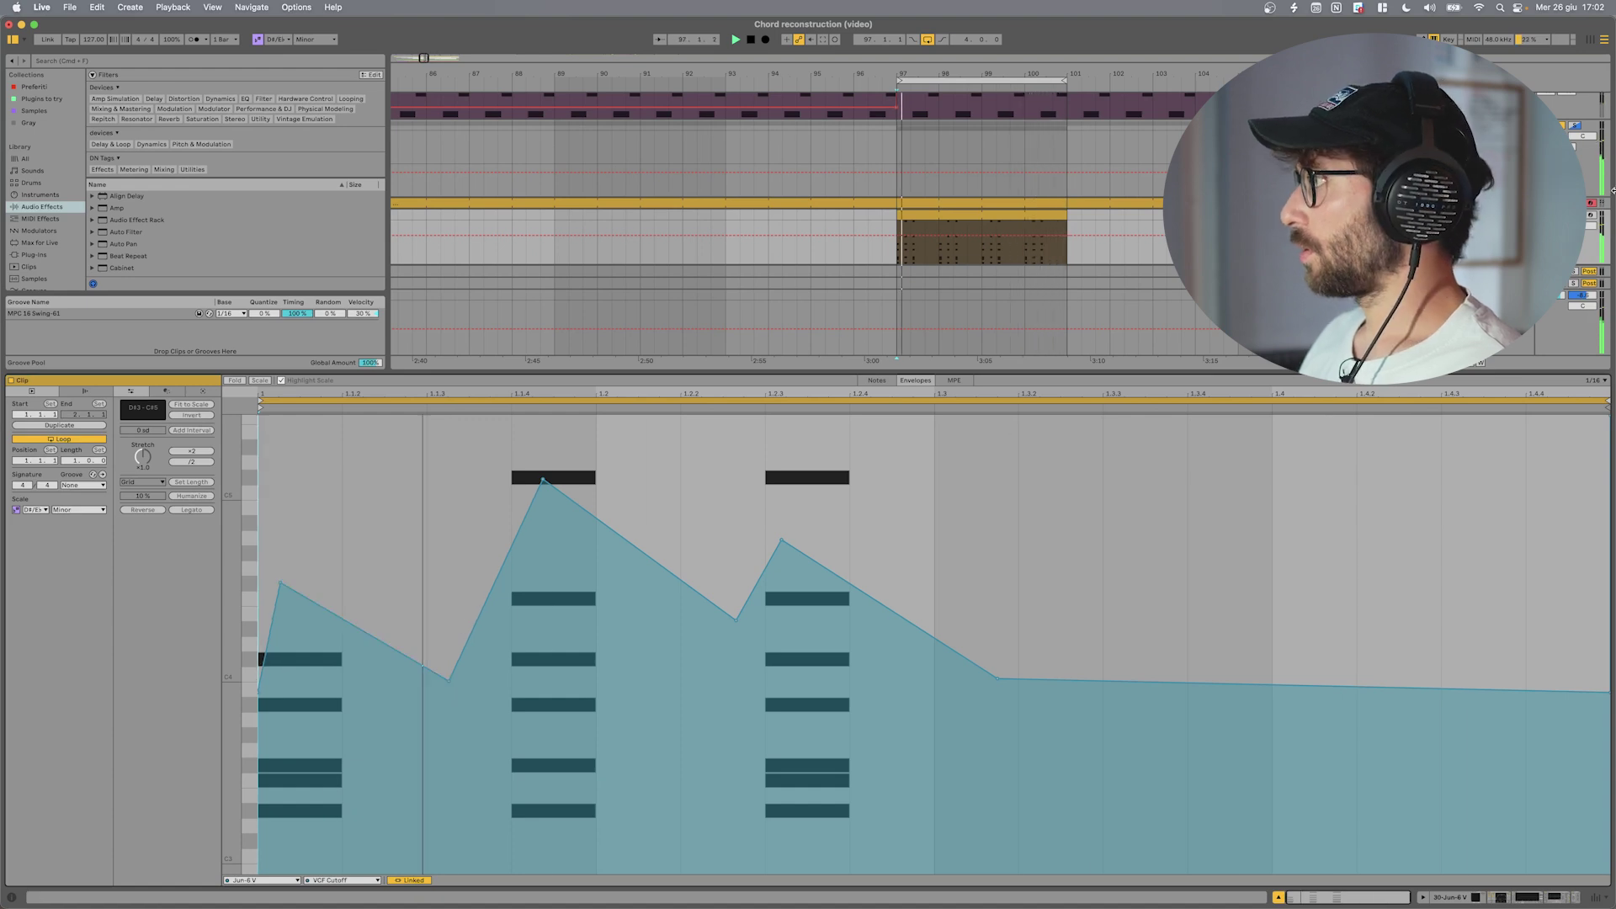
Set the Jun-6 V's Envelope 1 release to about 2.21 s and compare the loop with the reference track
{"action": "scroll", "coordinate": [783, 177], "scroll_direction": "down", "scroll_amount": 2}
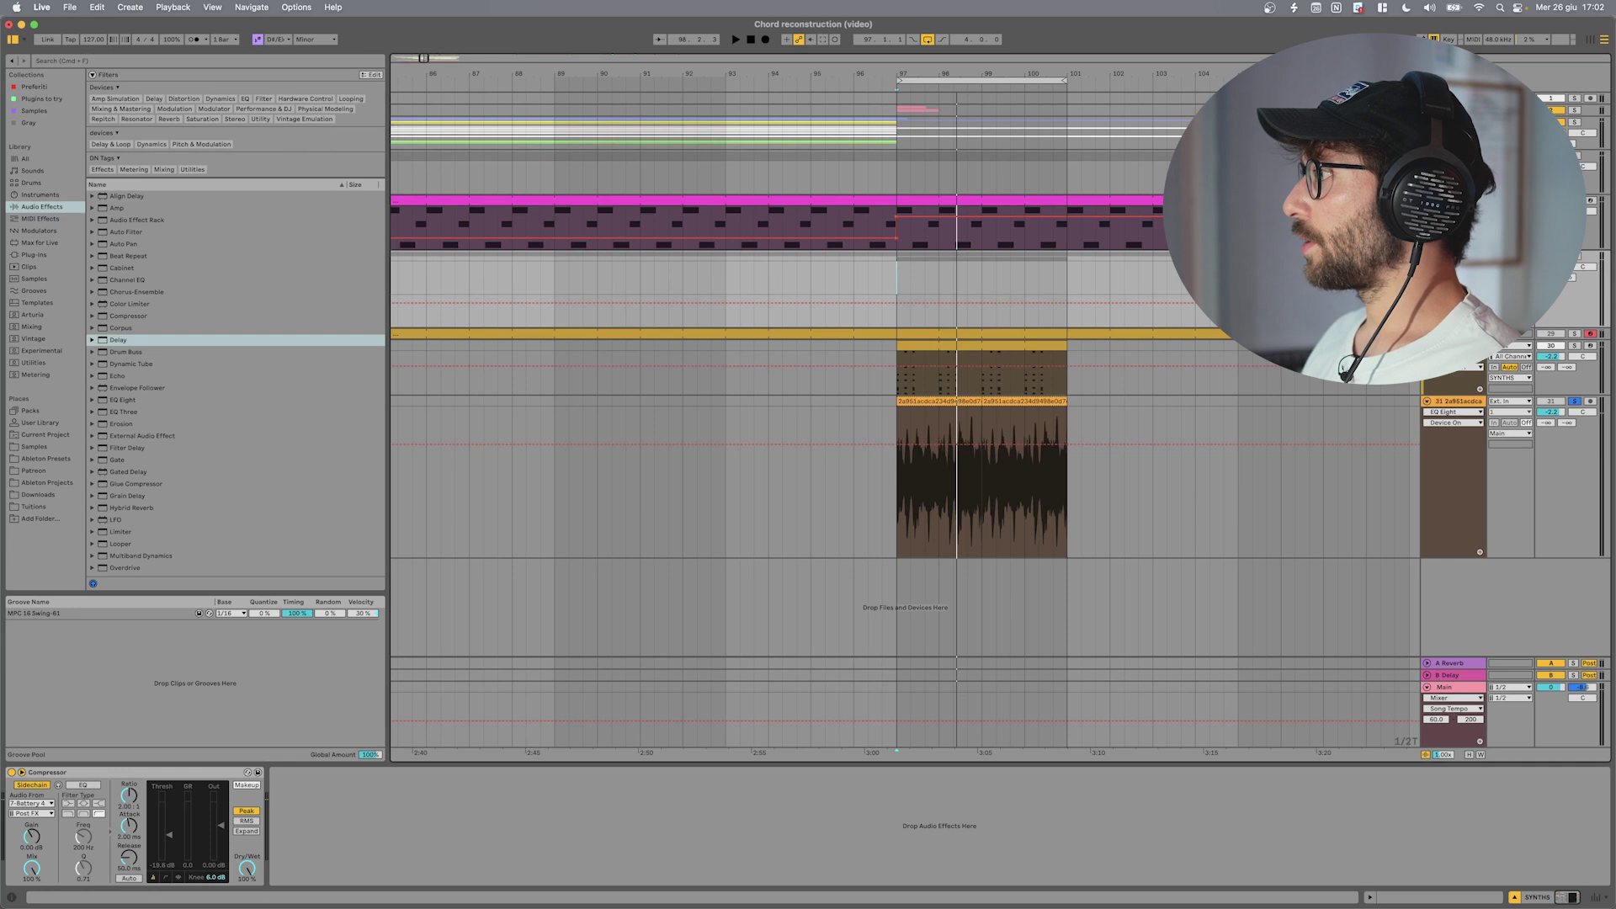
{"action": "left_click", "coordinate": [640, 368]}
{"action": "key", "text": "super+alt+p"}
{"action": "key", "text": "space"}
{"action": "left_click_drag", "start_coordinate": [1072, 571], "coordinate": [1072, 562]}
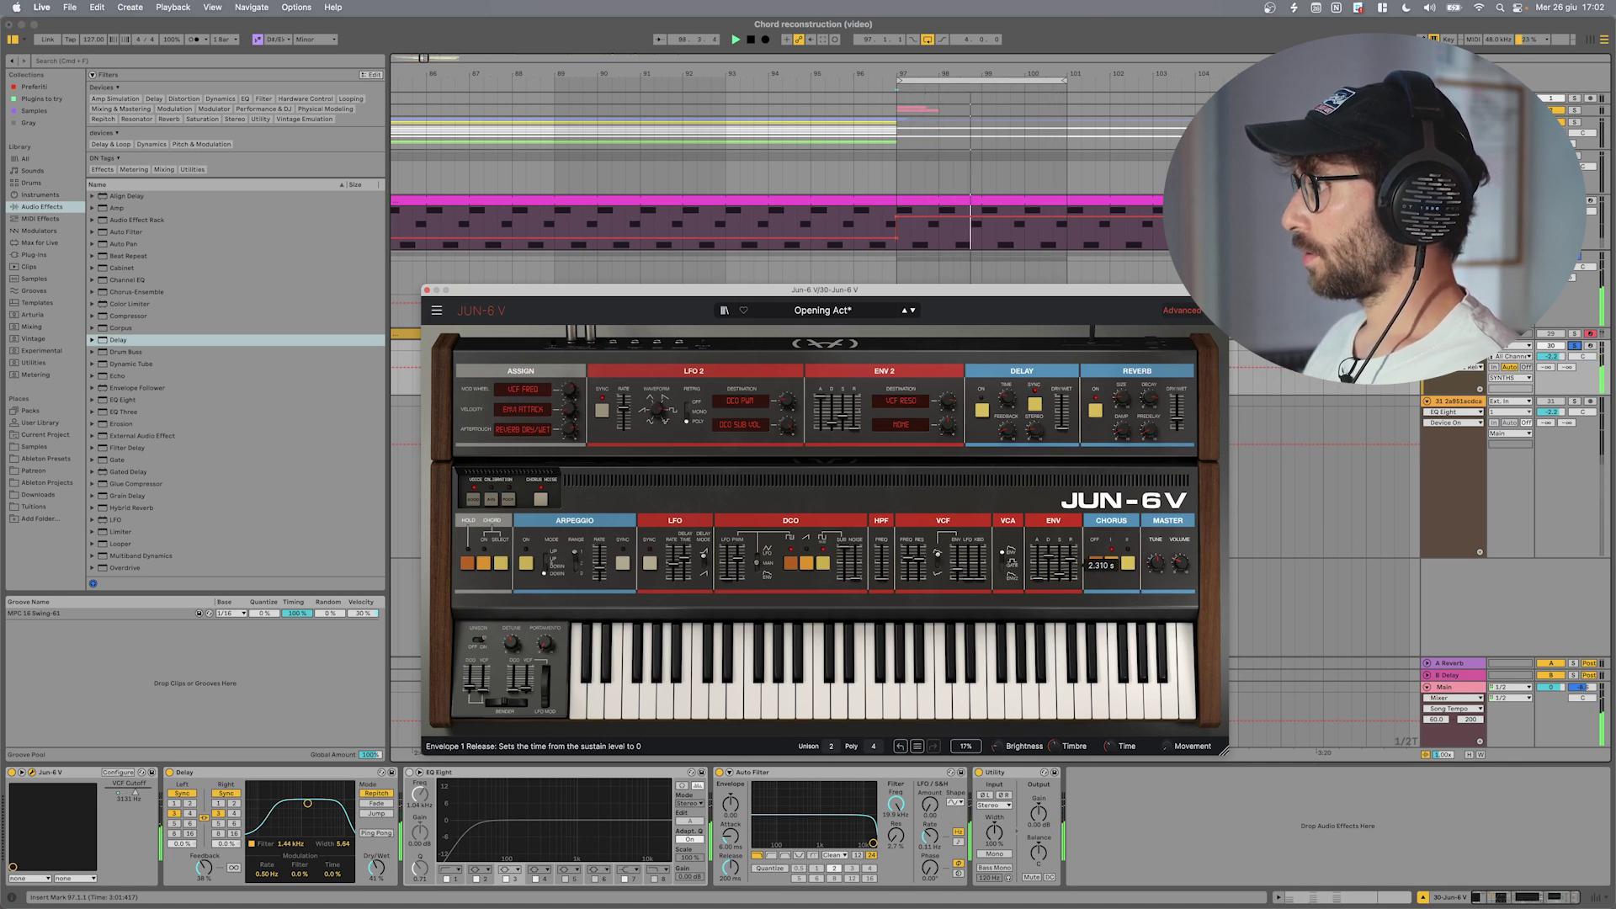
{"action": "left_click_drag", "start_coordinate": [1069, 562], "coordinate": [1064, 582]}
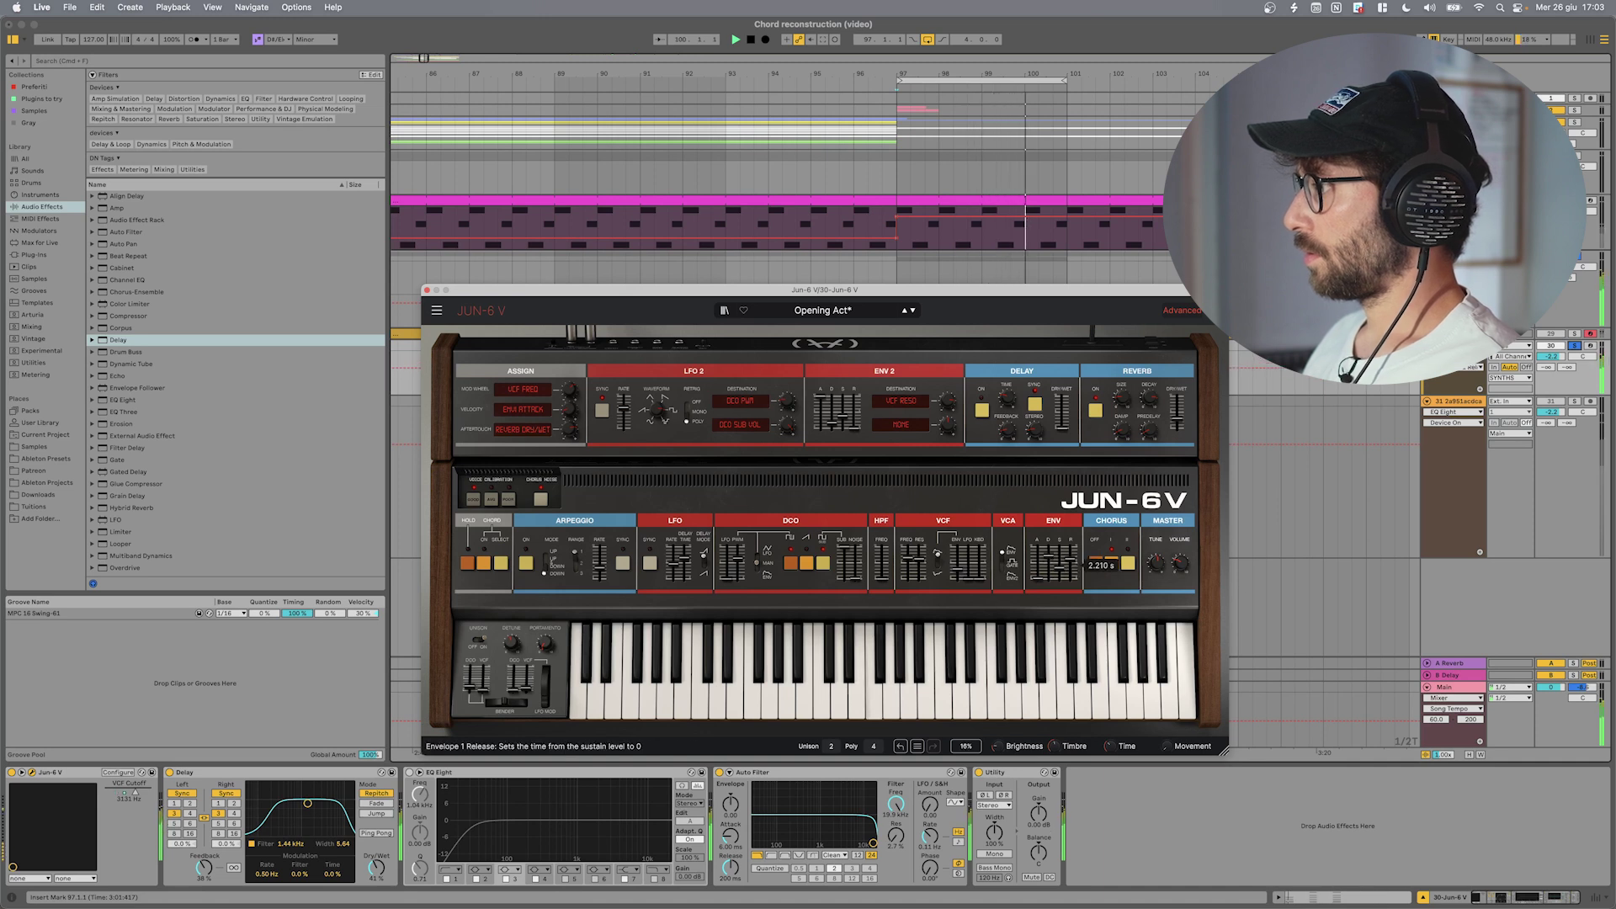
{"action": "key", "text": "super+alt+p"}
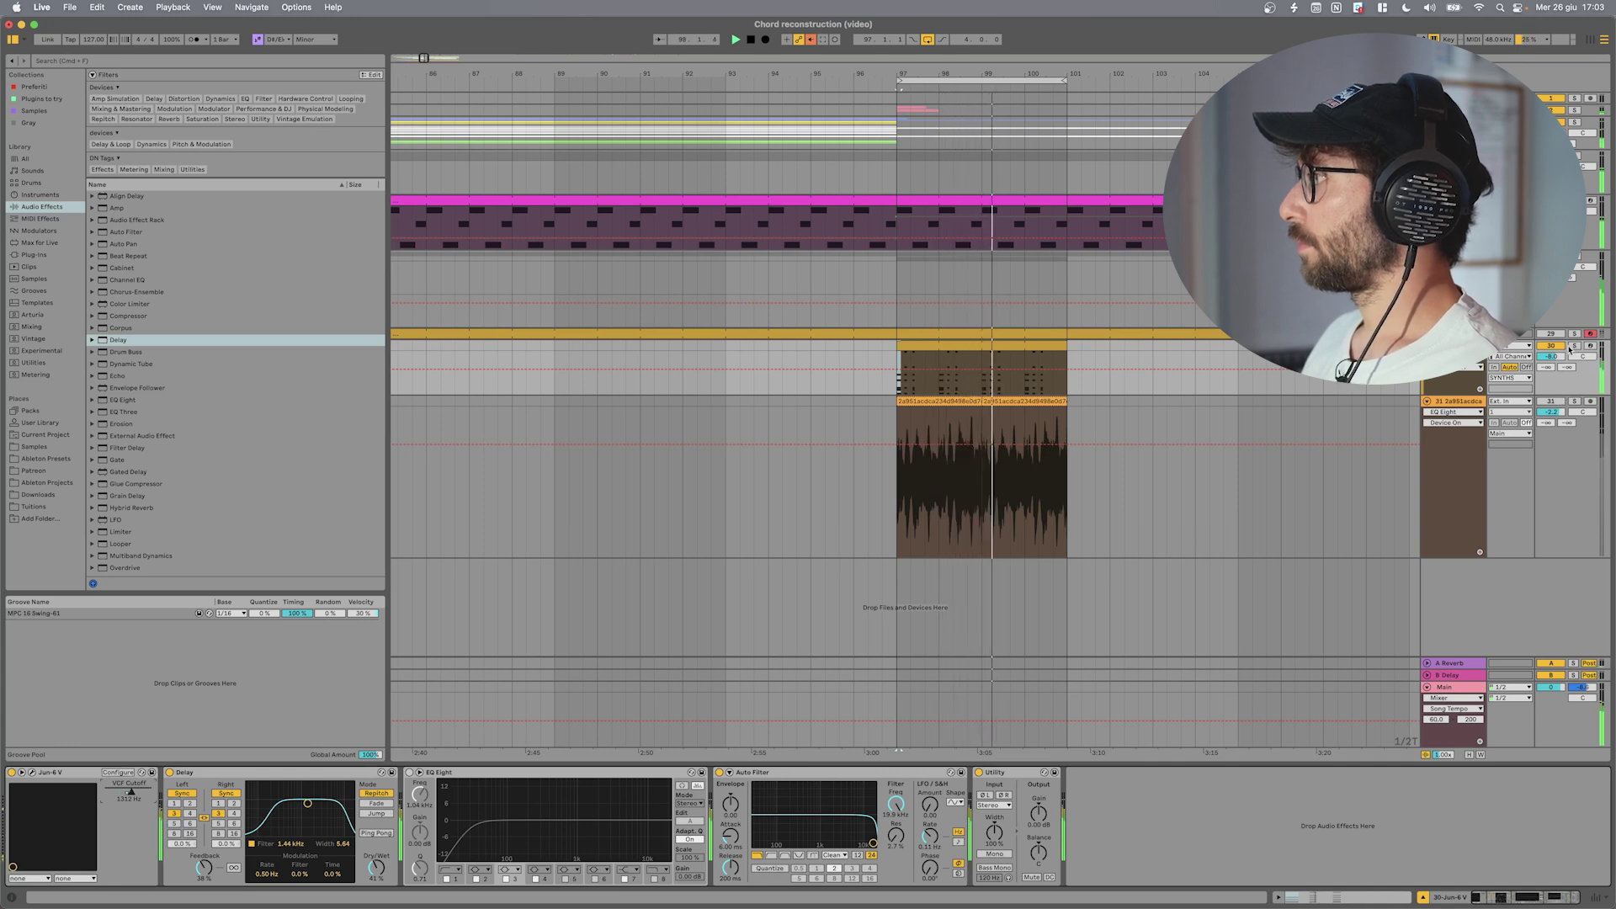
{"action": "left_click", "coordinate": [1554, 401]}
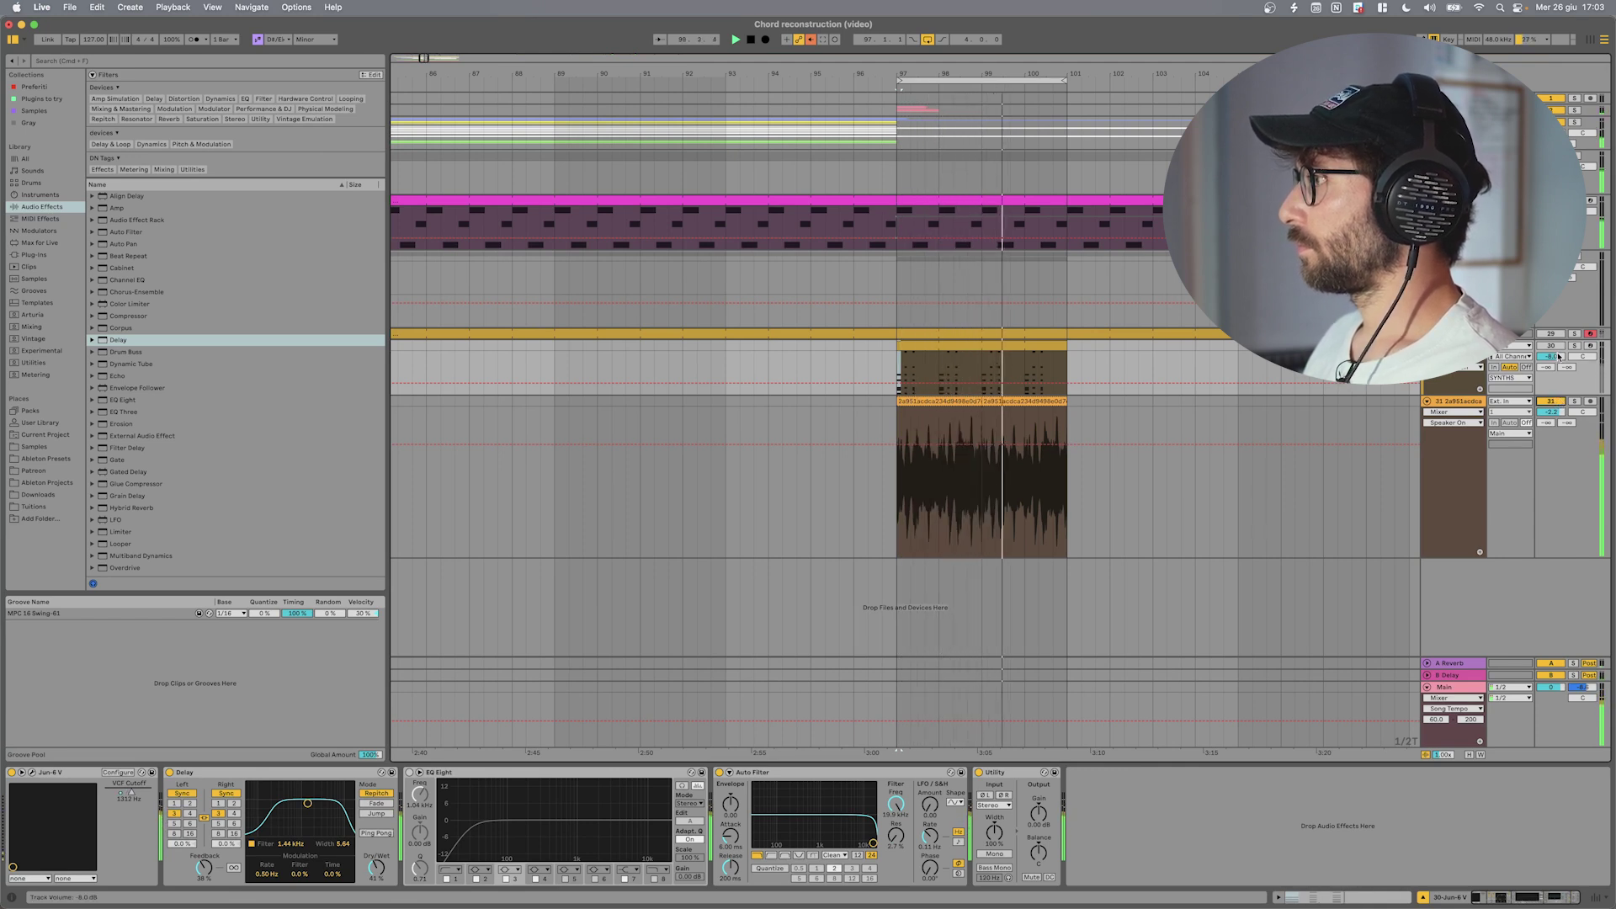
{"action": "key", "text": "space"}
Remove the C#4 note from the fourth chord in the Jun-6 V clip while the loop plays
{"action": "left_click", "coordinate": [1032, 348]}
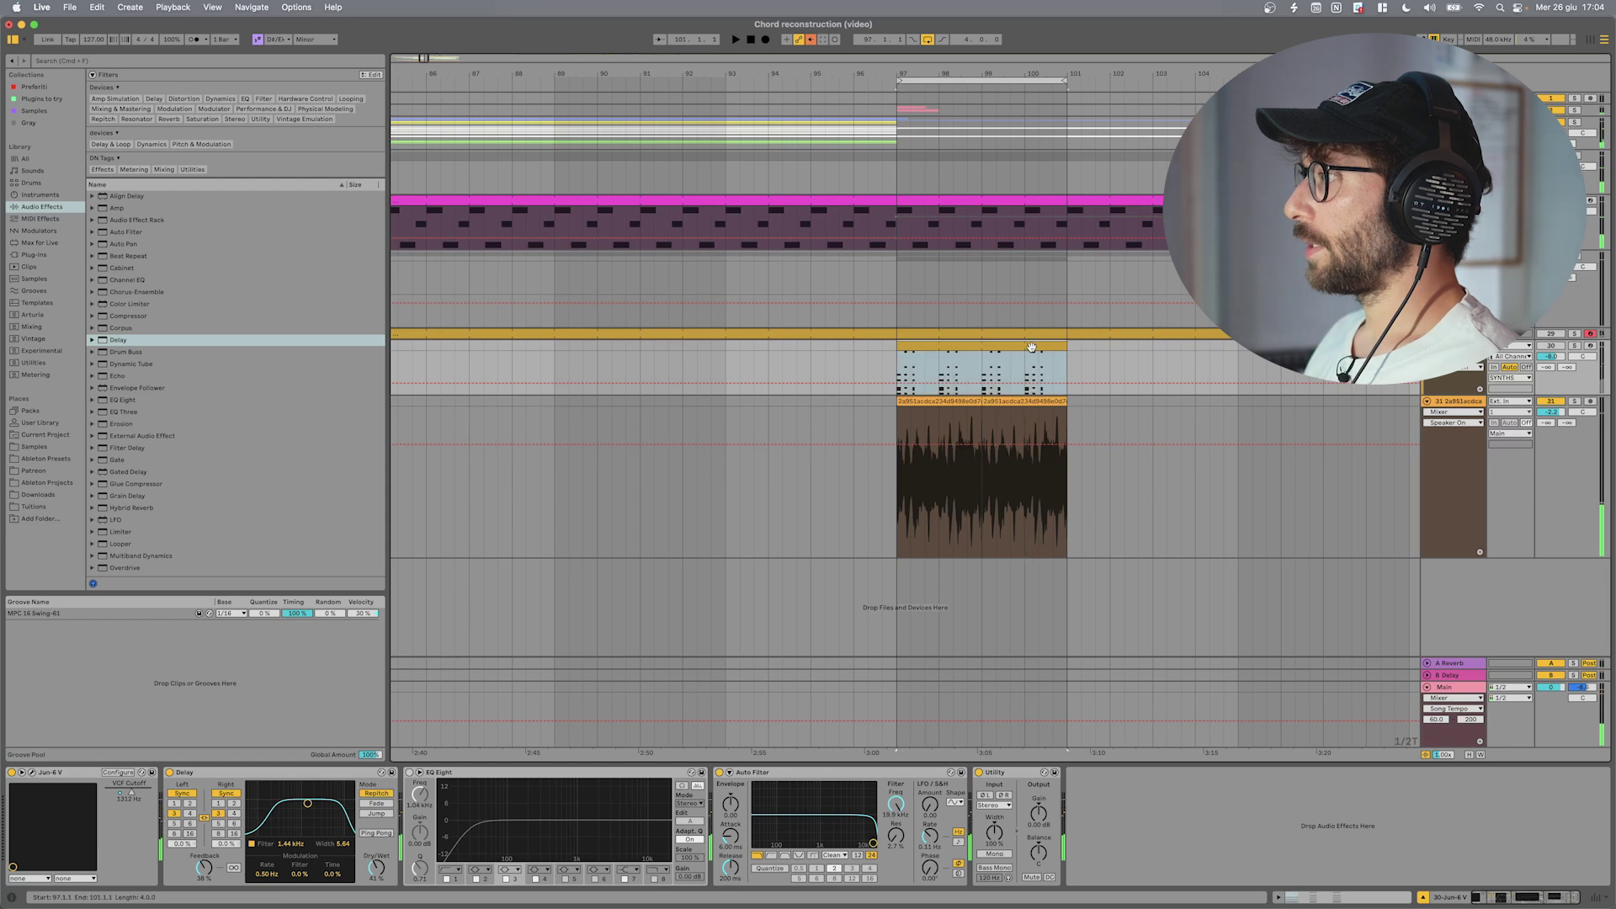
{"action": "double_click", "coordinate": [1031, 348]}
{"action": "left_click_drag", "start_coordinate": [786, 388], "coordinate": [323, 396]}
{"action": "left_click_drag", "start_coordinate": [883, 649], "coordinate": [1061, 829]}
{"action": "key", "text": "space"}
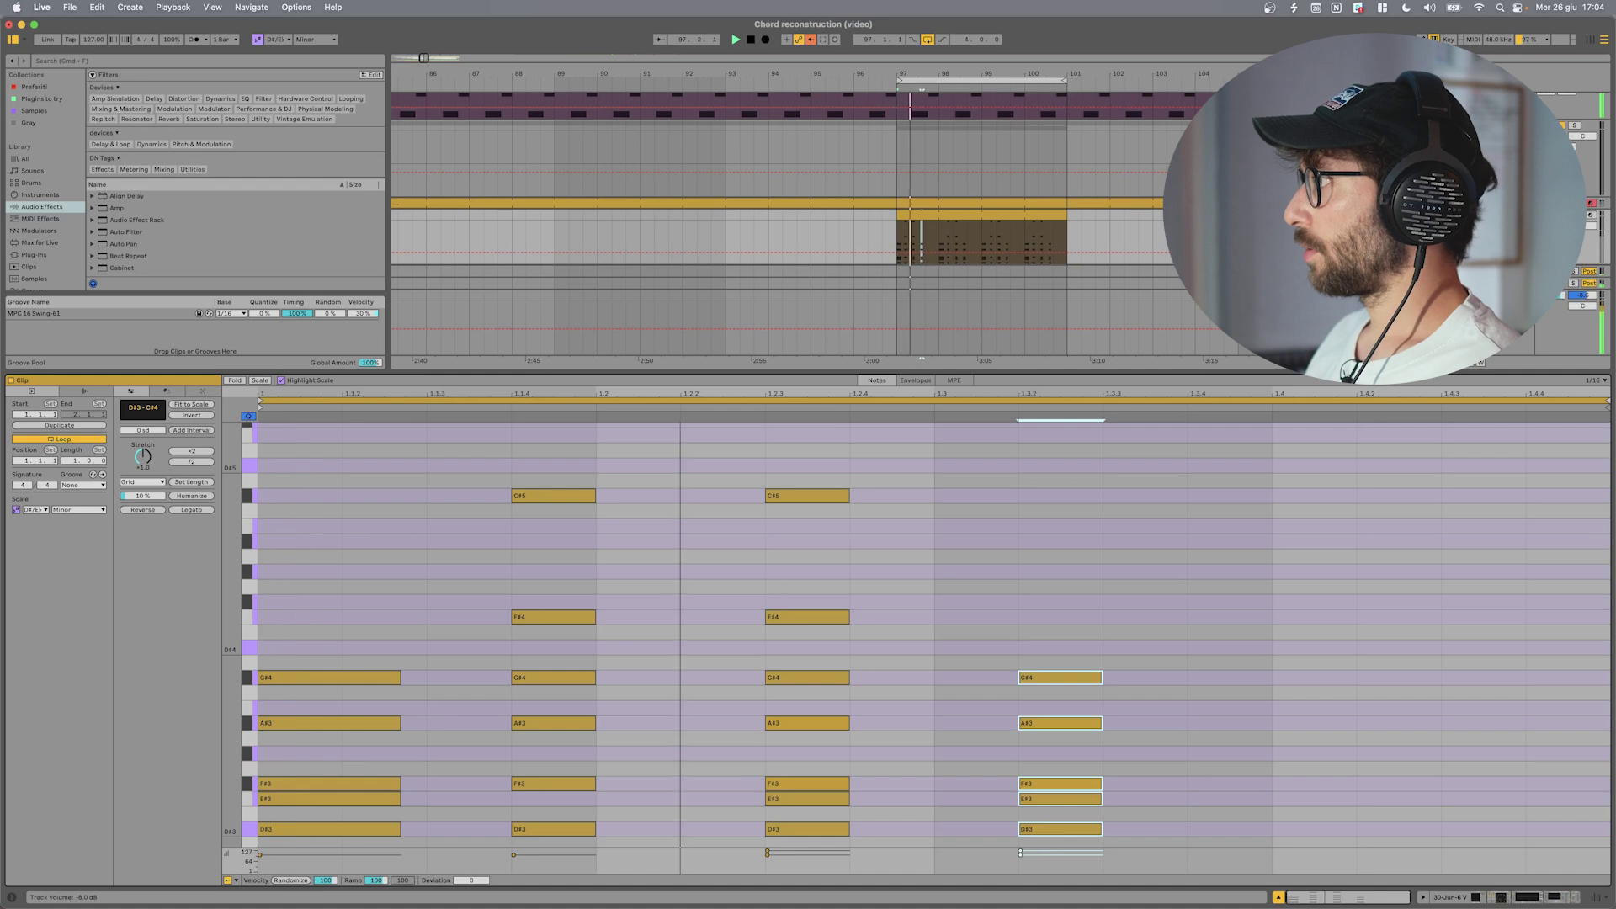
{"action": "left_click", "coordinate": [1251, 571]}
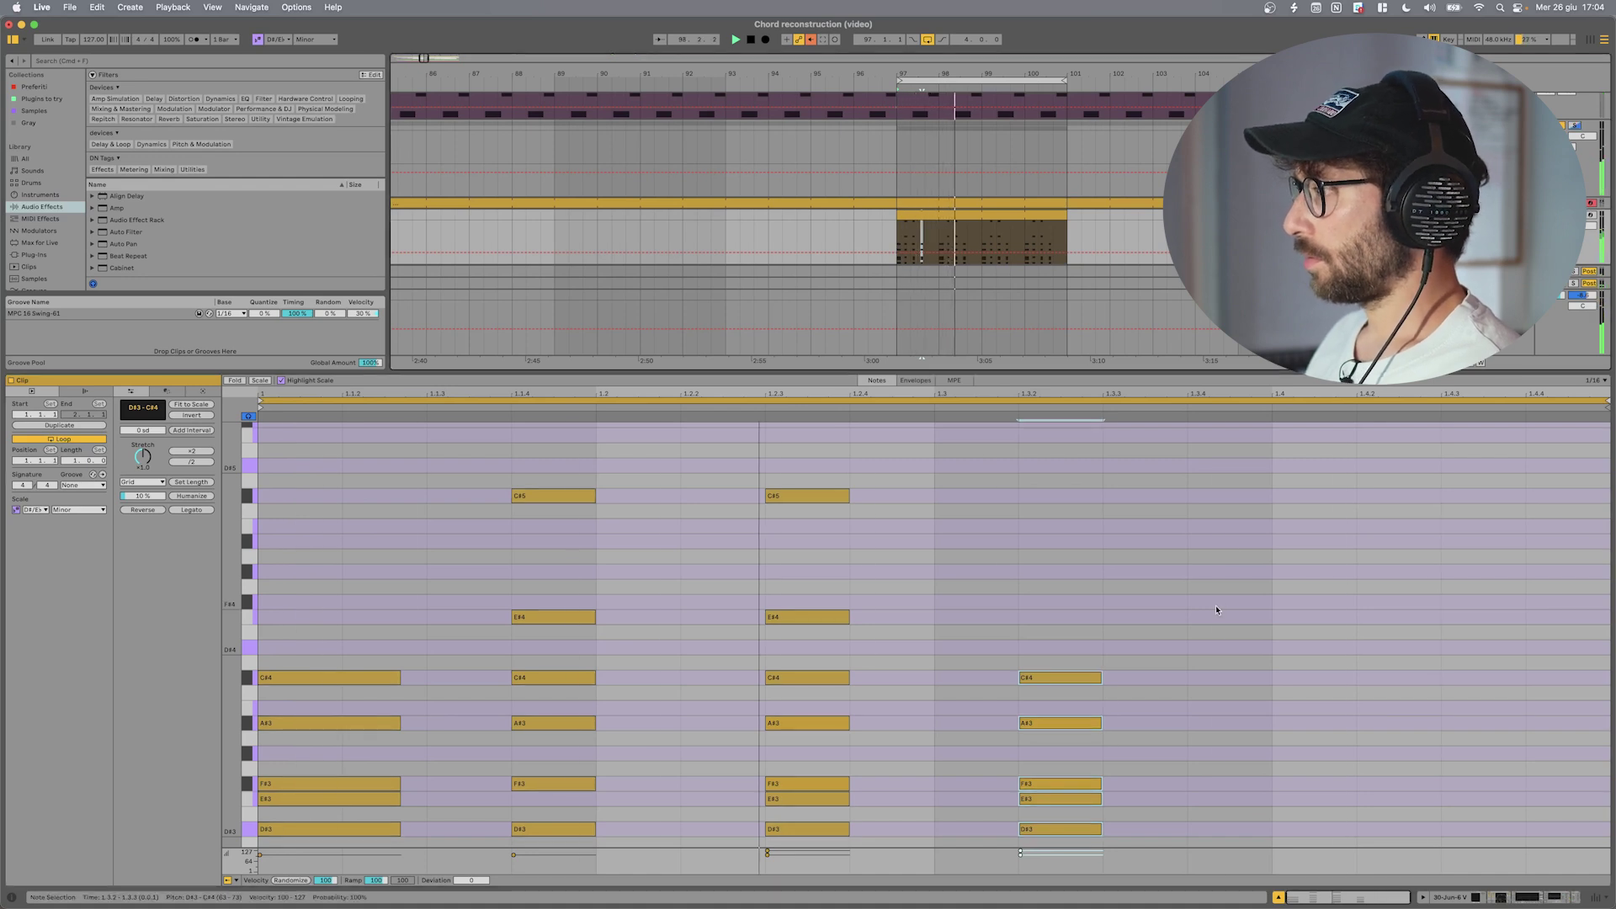
{"action": "left_click_drag", "start_coordinate": [1098, 630], "coordinate": [1034, 831]}
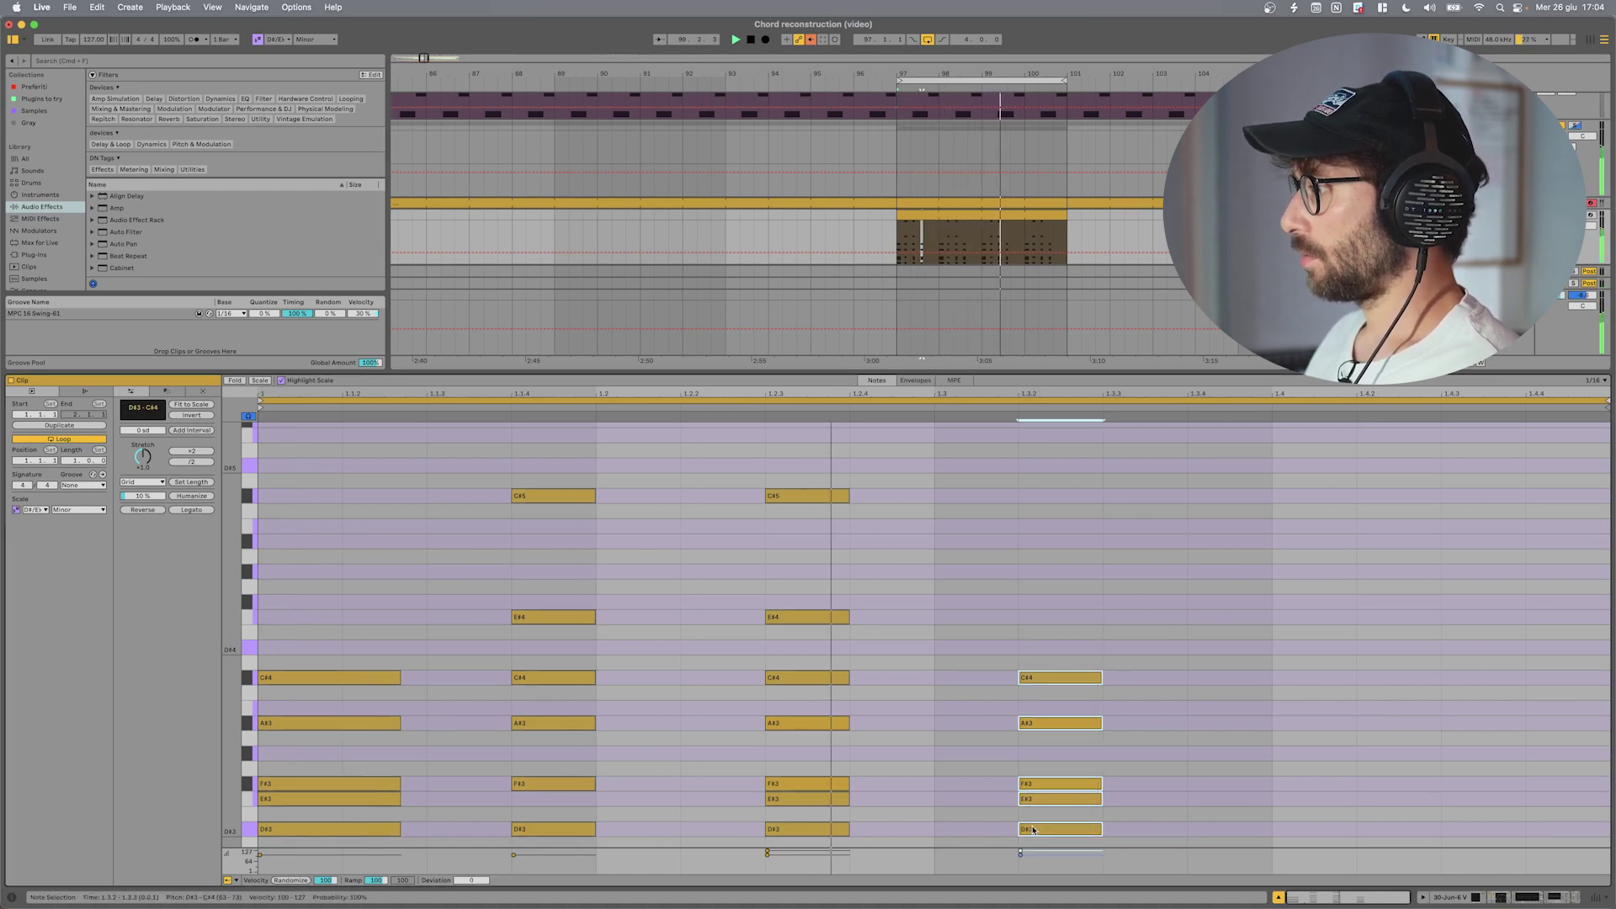
{"action": "double_click", "coordinate": [1042, 674]}
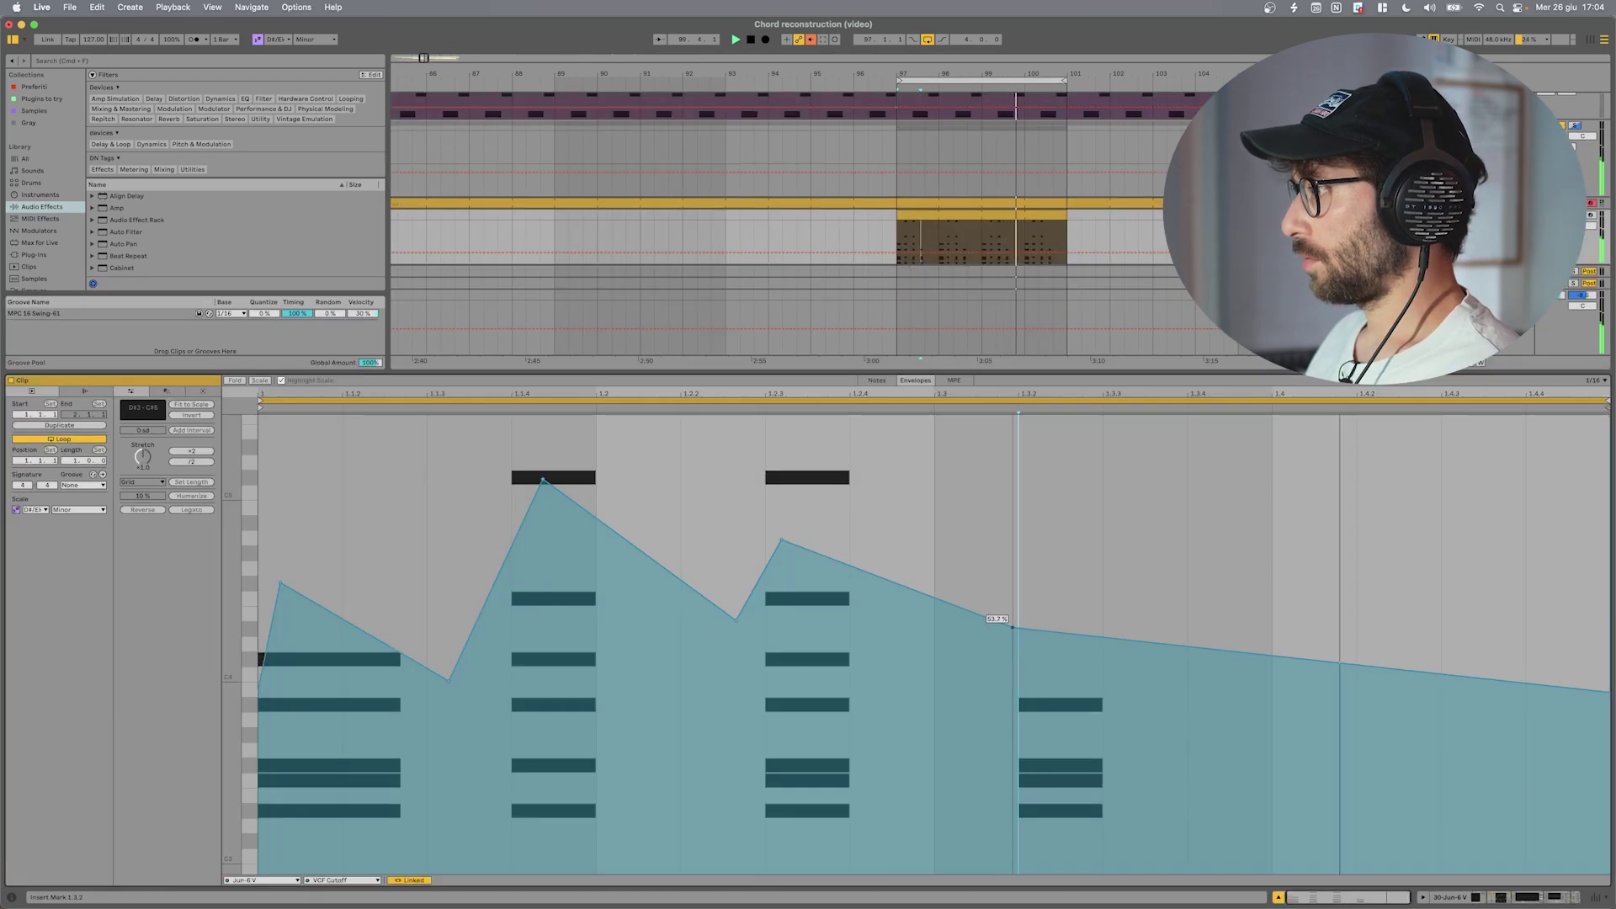
Lower the VCF Cutoff envelope between the third chord's peak and the breakpoint just before the fourth chord
{"action": "left_click_drag", "start_coordinate": [1013, 627], "coordinate": [1013, 633]}
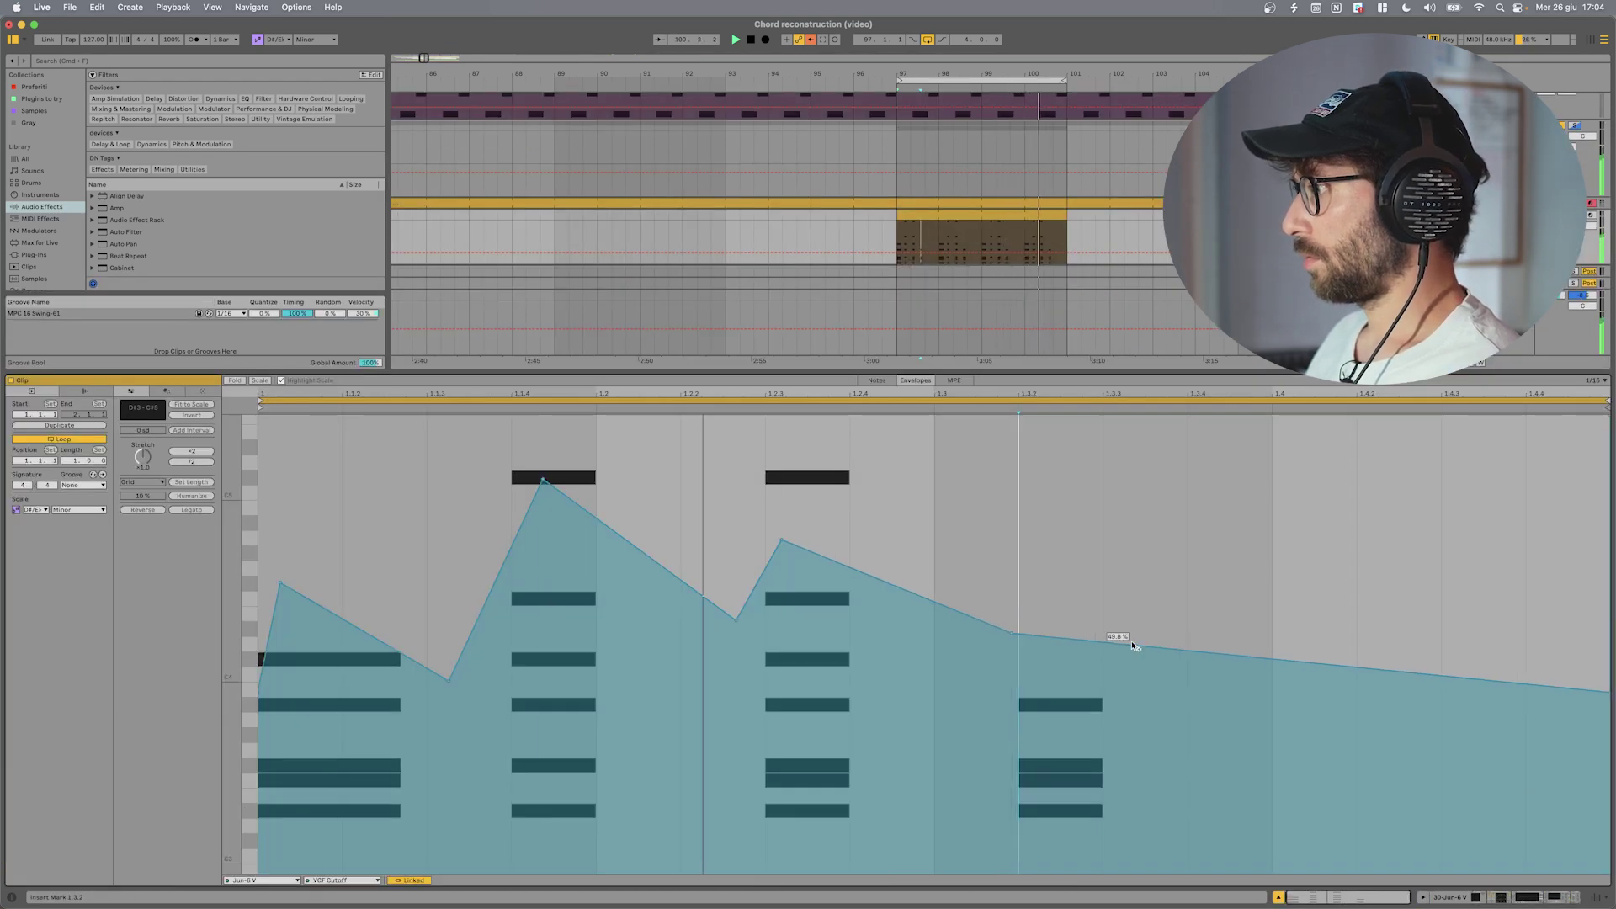
{"action": "left_click_drag", "start_coordinate": [900, 614], "coordinate": [899, 652]}
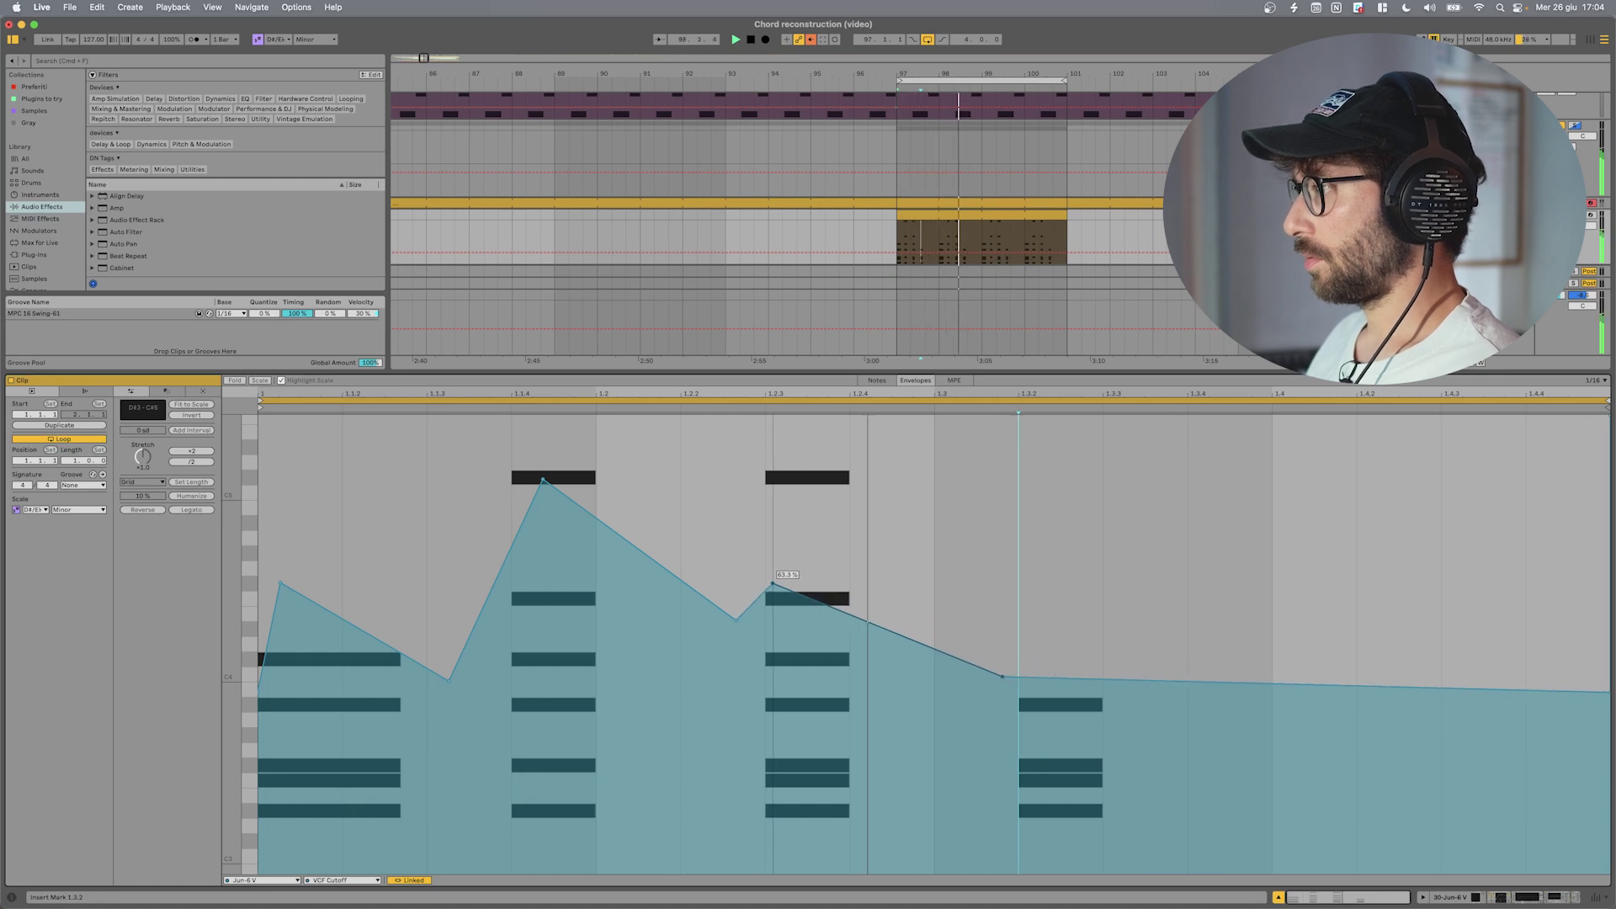